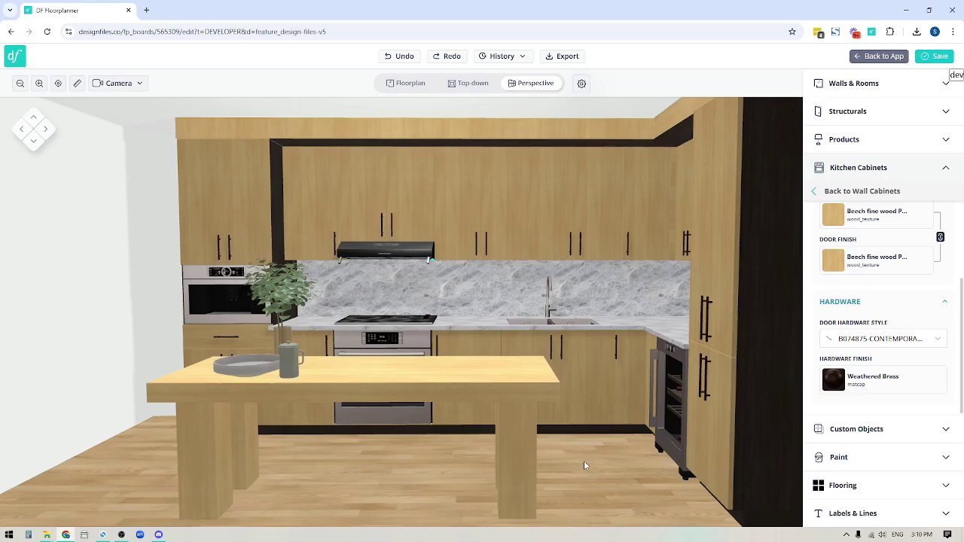
# Go from Wall Cabinets to Products > Kitchen Cabinets > Base Cabinets and scroll to the sink cabinets.
pyautogui.moveTo(584, 465)
pyautogui.mouseDown()
pyautogui.moveTo(665, 493)
pyautogui.moveTo(582, 485)
pyautogui.moveTo(595, 495)
pyautogui.moveTo(664, 505)
pyautogui.moveTo(694, 459)
pyautogui.moveTo(573, 491)
pyautogui.moveTo(580, 468)
pyautogui.mouseUp()
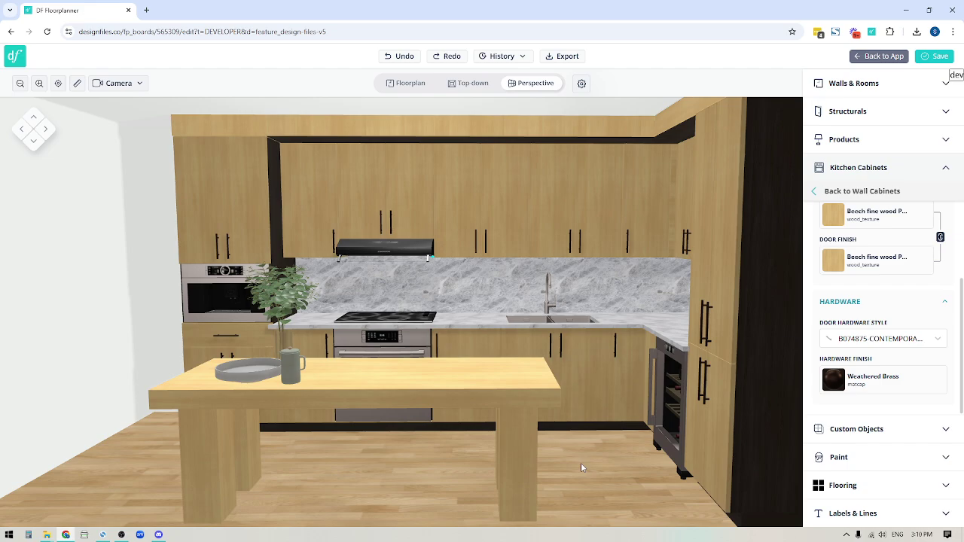
pyautogui.moveTo(576, 450)
pyautogui.mouseDown()
pyautogui.moveTo(579, 471)
pyautogui.moveTo(611, 471)
pyautogui.moveTo(571, 461)
pyautogui.moveTo(584, 444)
pyautogui.mouseUp()
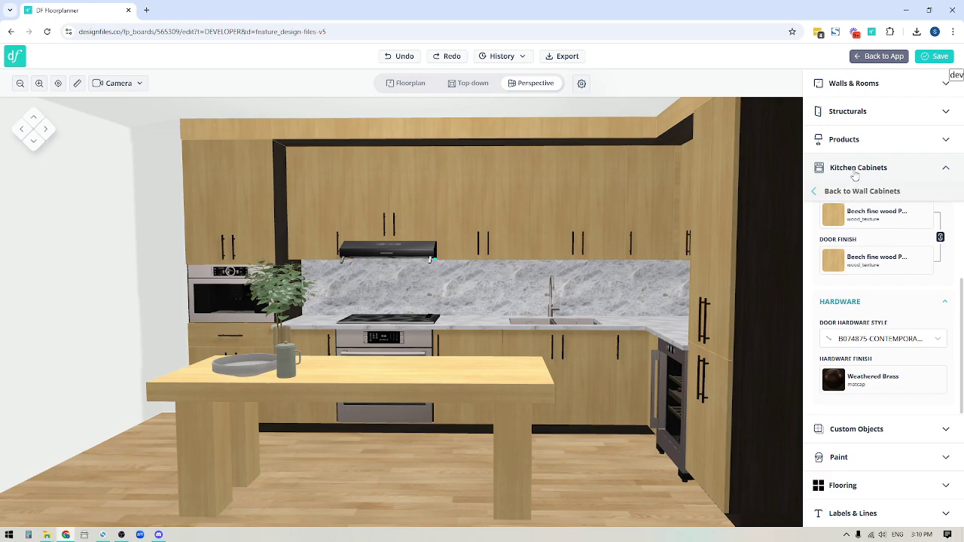
pyautogui.click(845, 194)
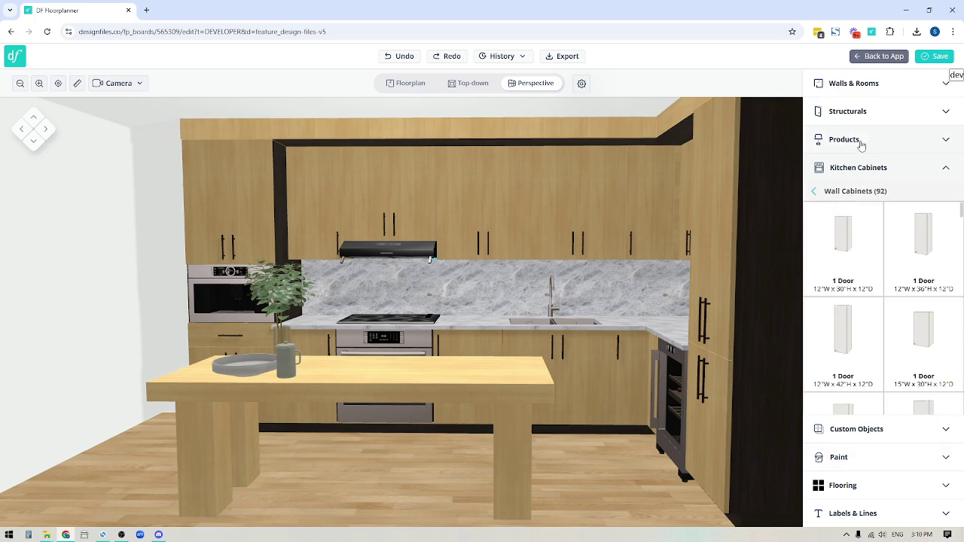
pyautogui.click(844, 141)
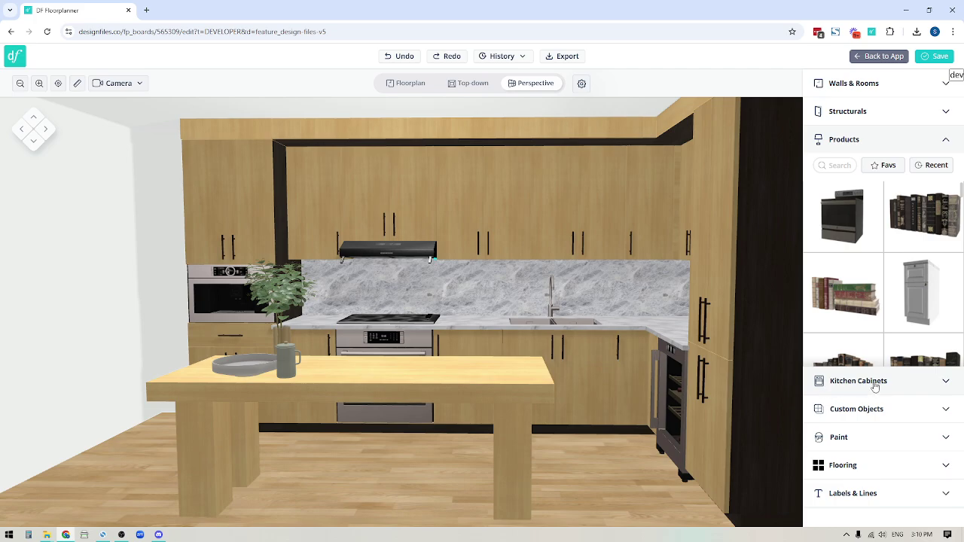
pyautogui.click(838, 382)
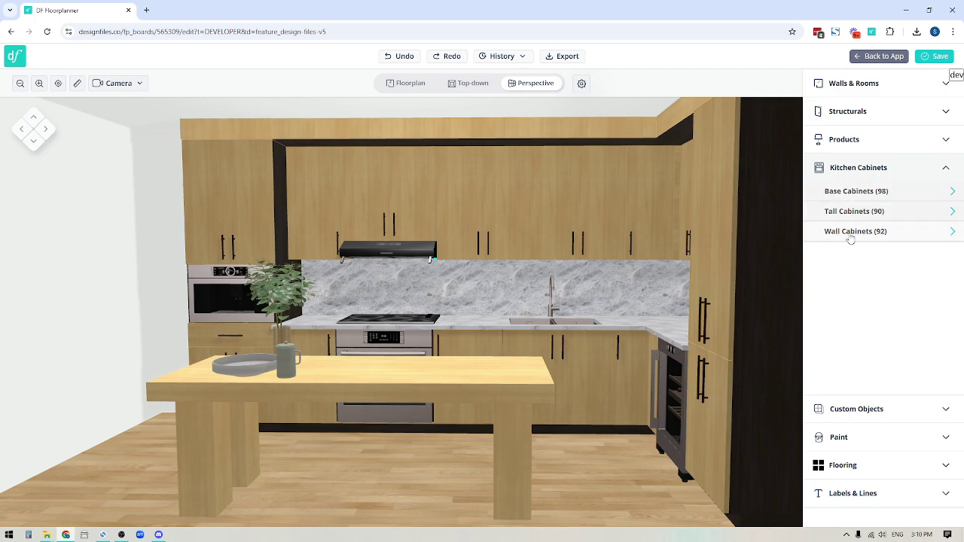
pyautogui.click(835, 194)
pyautogui.scroll(3, 871, 364)
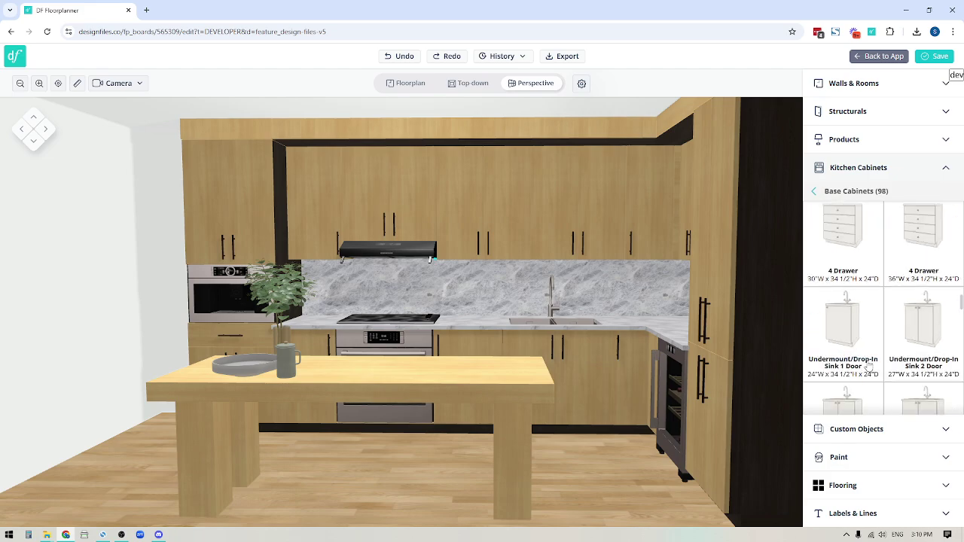
pyautogui.scroll(3, 868, 365)
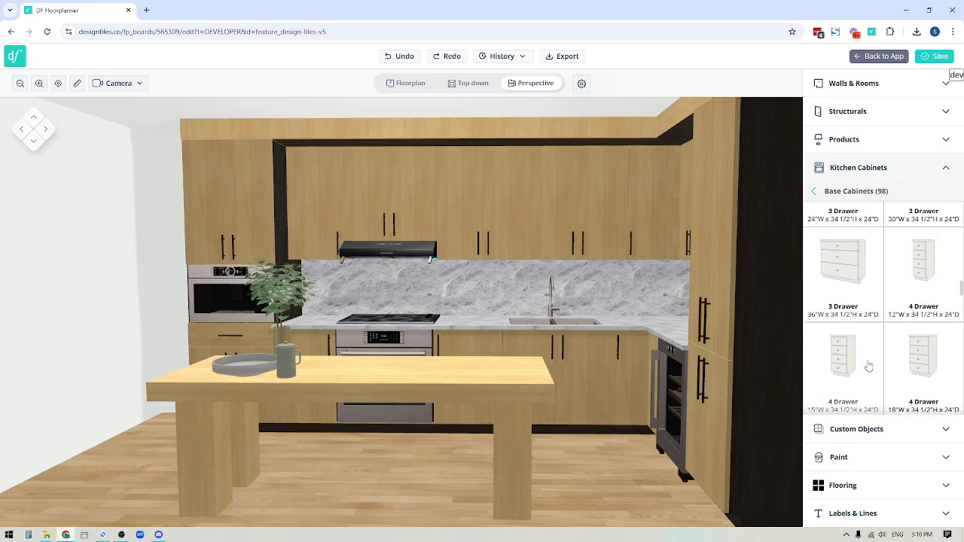
pyautogui.scroll(-6, 868, 366)
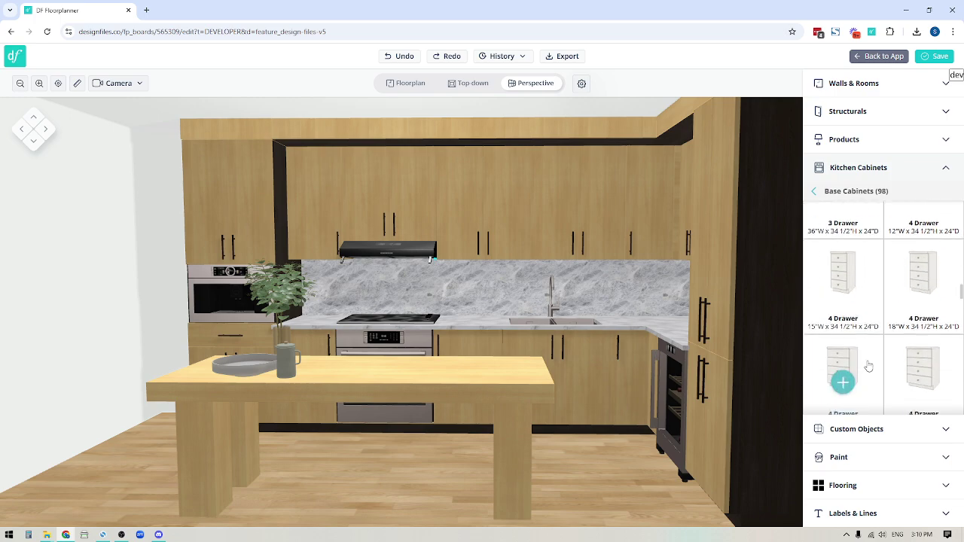
pyautogui.scroll(-1, 868, 365)
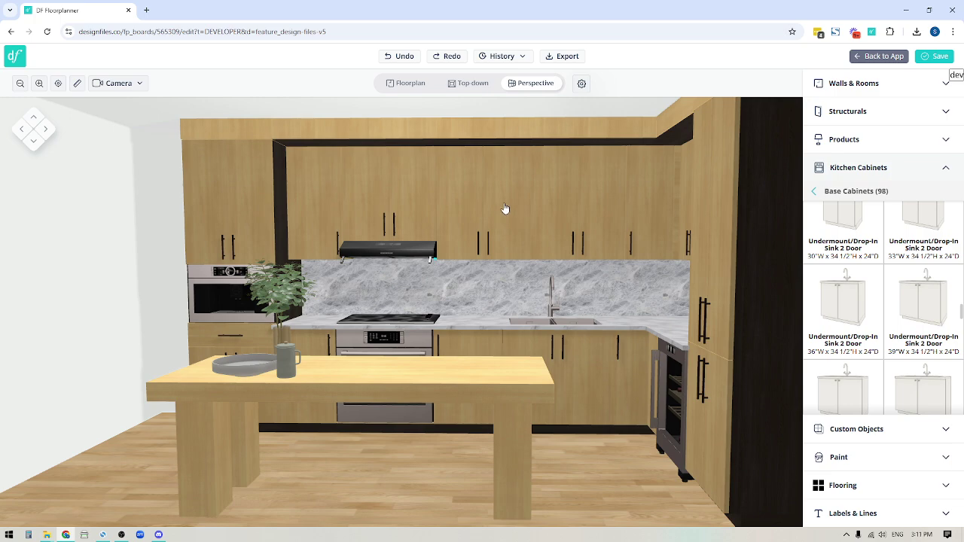
# Give the middle upper wall cabinet 6 Pane Glass doors, after trying Shaker Glass and Recessed.
pyautogui.click(496, 234)
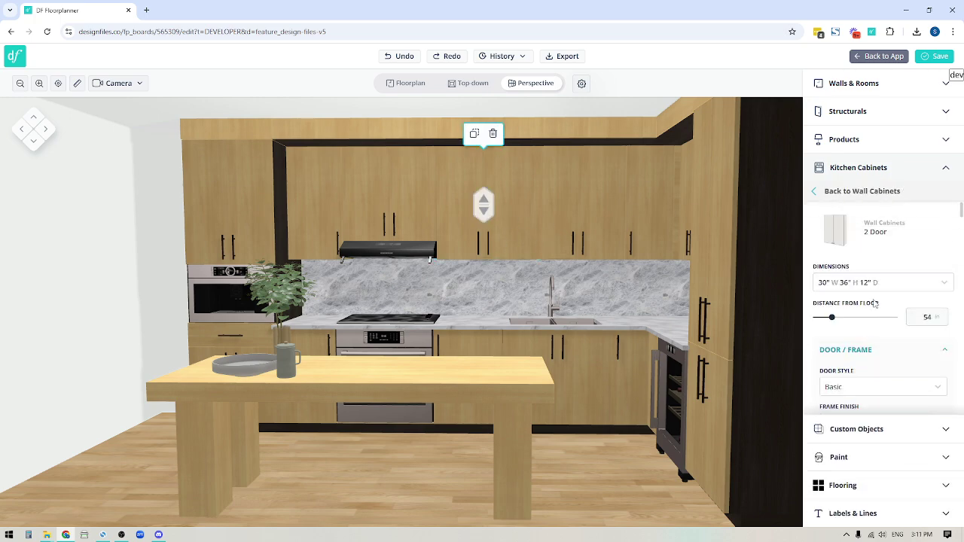
pyautogui.scroll(-2, 940, 367)
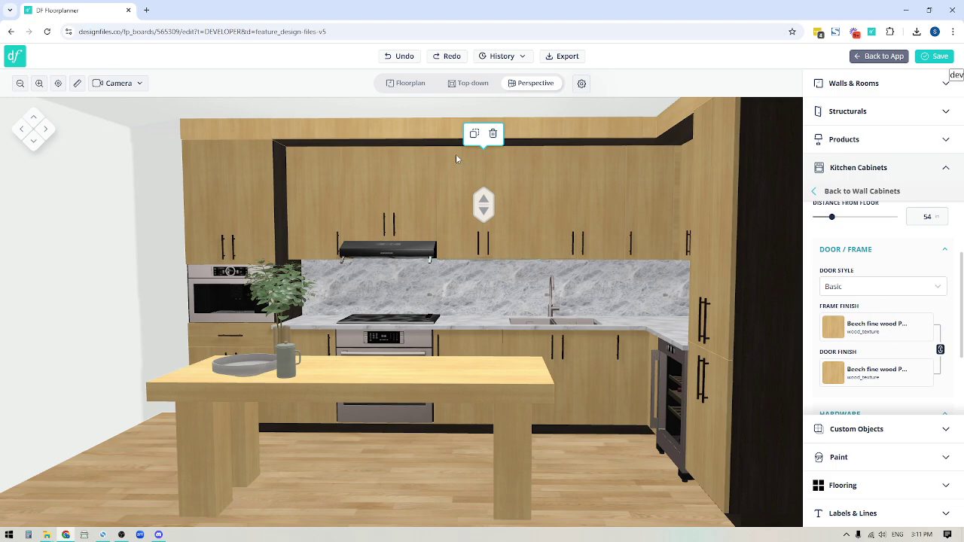
pyautogui.click(862, 285)
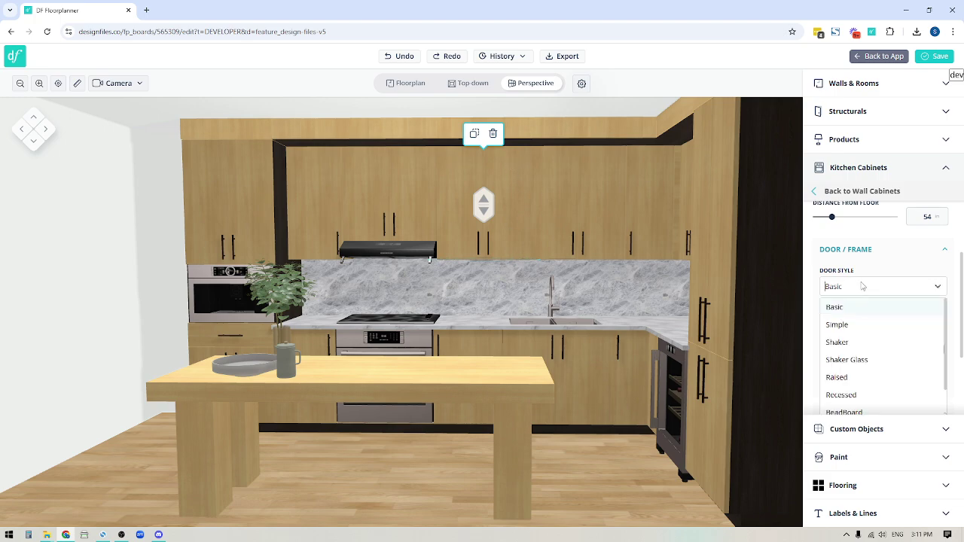
pyautogui.click(847, 359)
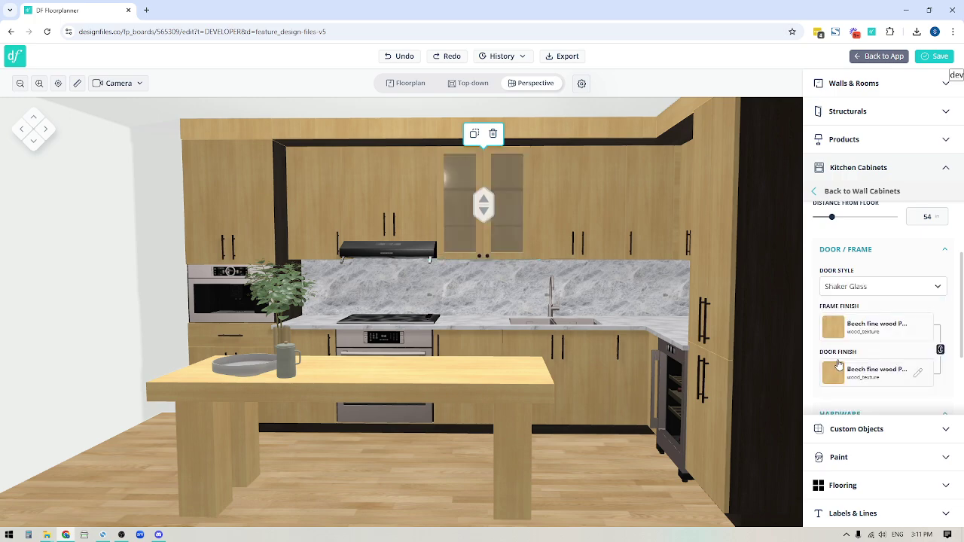
pyautogui.click(878, 290)
pyautogui.scroll(-1, 866, 392)
pyautogui.click(846, 359)
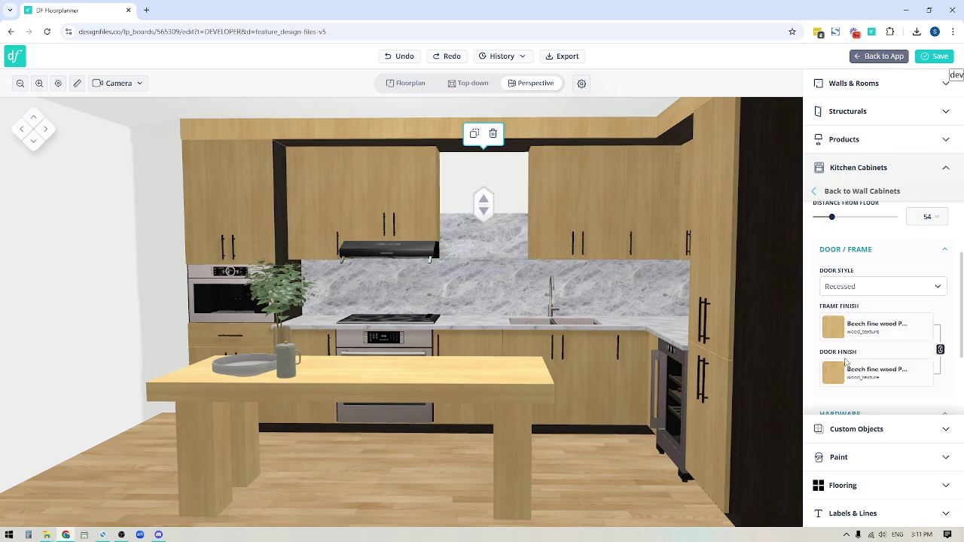
pyautogui.click(874, 291)
pyautogui.scroll(-1, 825, 387)
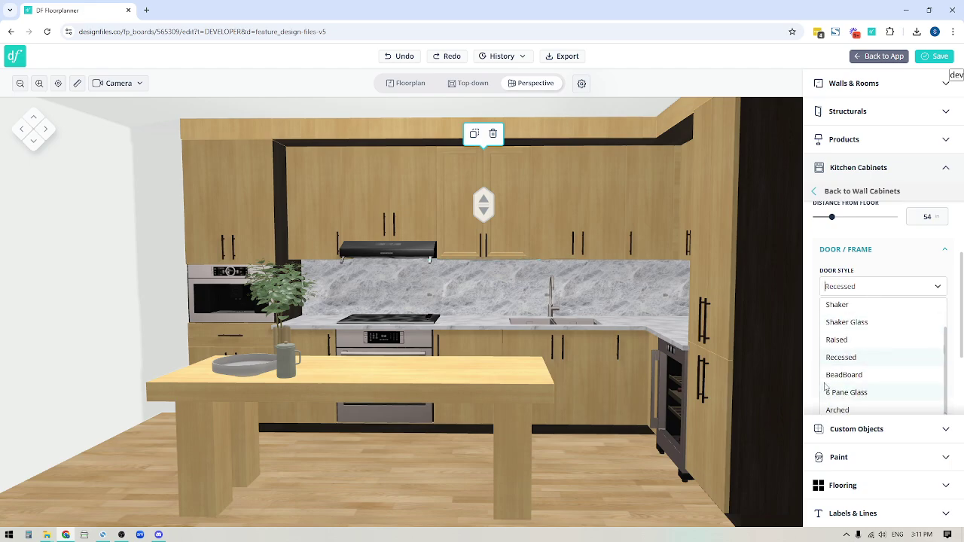
pyautogui.click(845, 393)
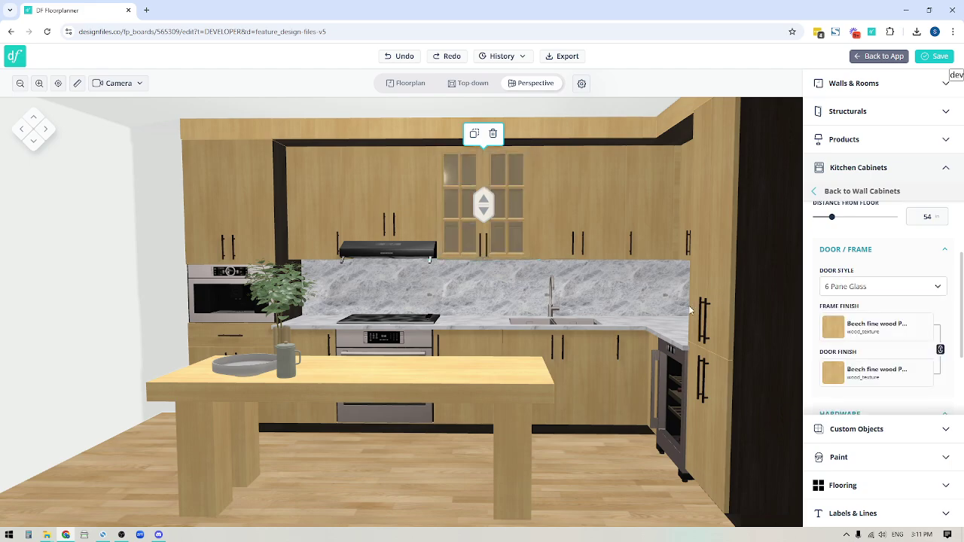
pyautogui.click(898, 288)
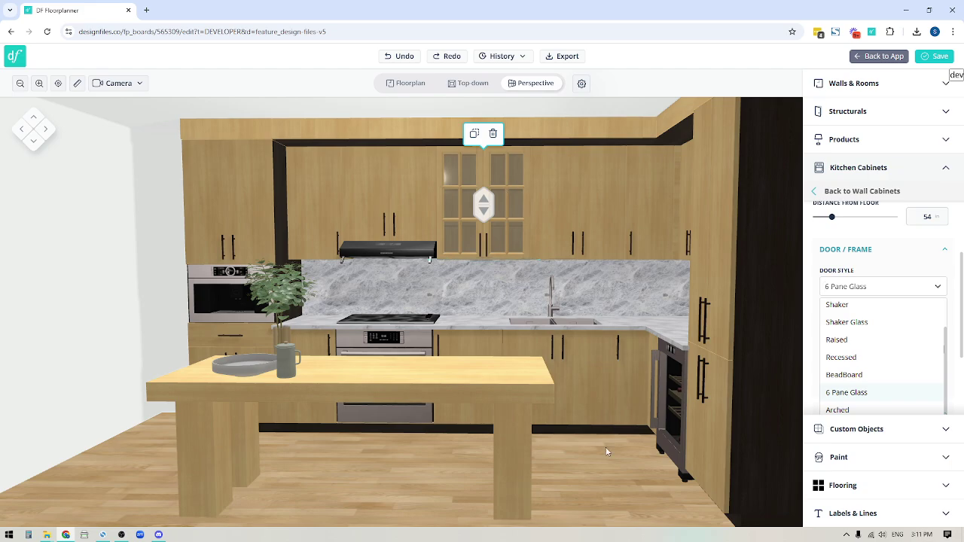
# Reselect the glass-door wall cabinet and browse wood textures for its frame finish.
pyautogui.click(600, 485)
pyautogui.click(600, 484)
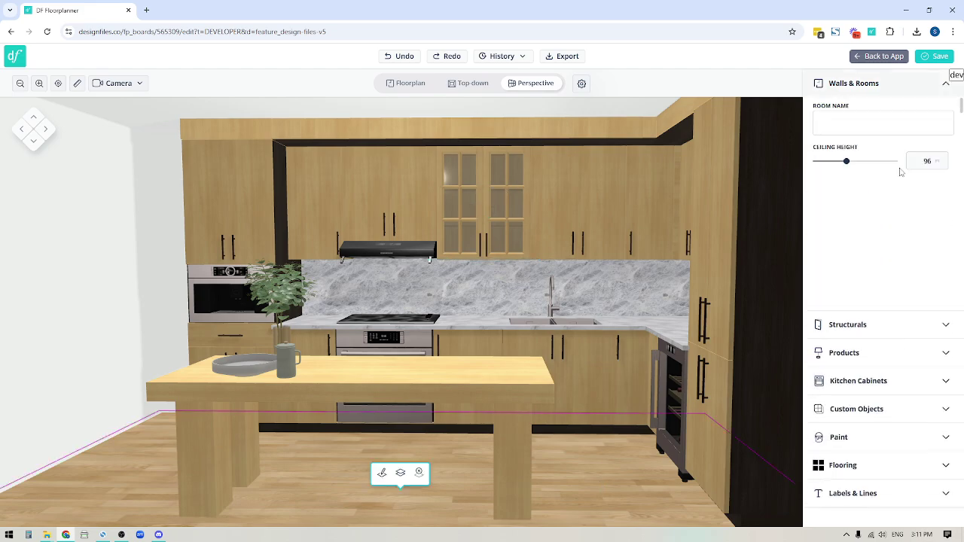
pyautogui.click(505, 204)
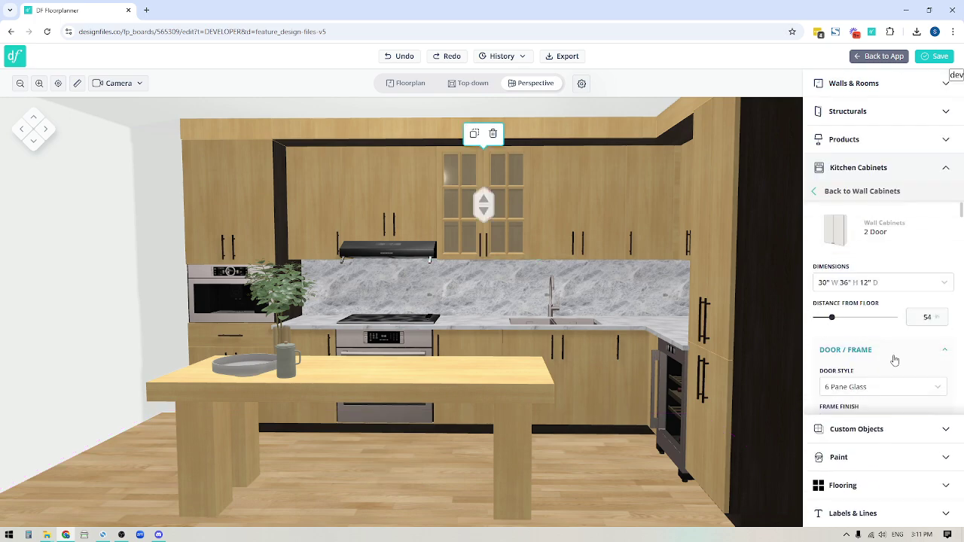
pyautogui.scroll(-1, 895, 360)
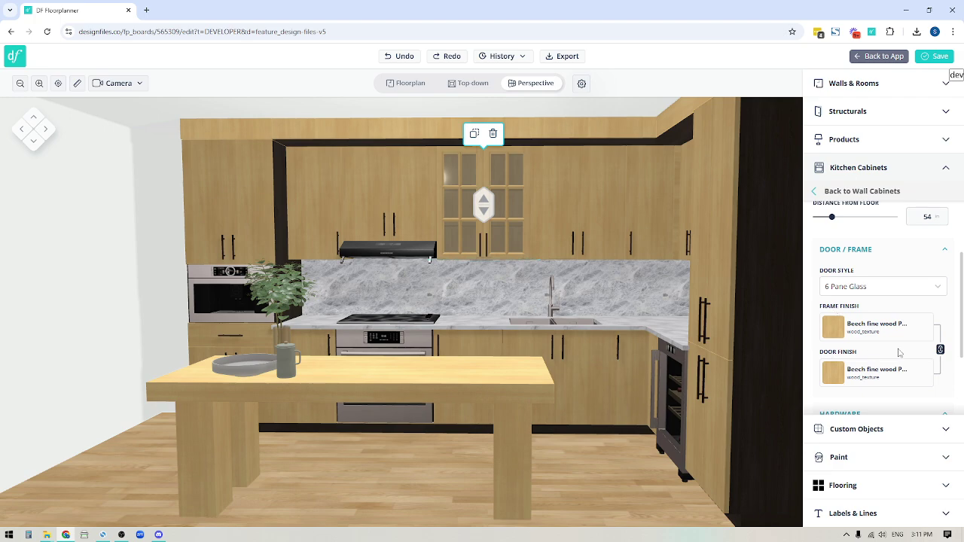
pyautogui.click(918, 330)
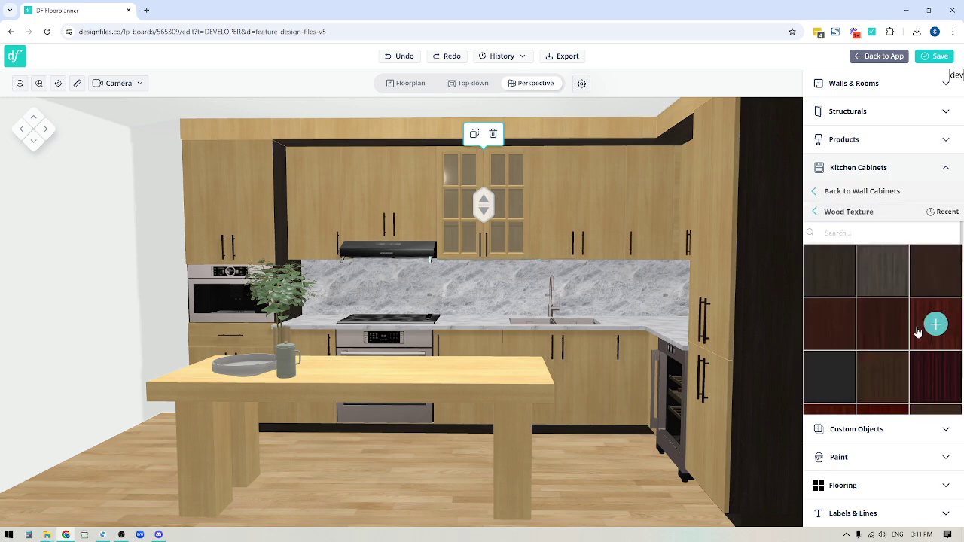
pyautogui.click(832, 212)
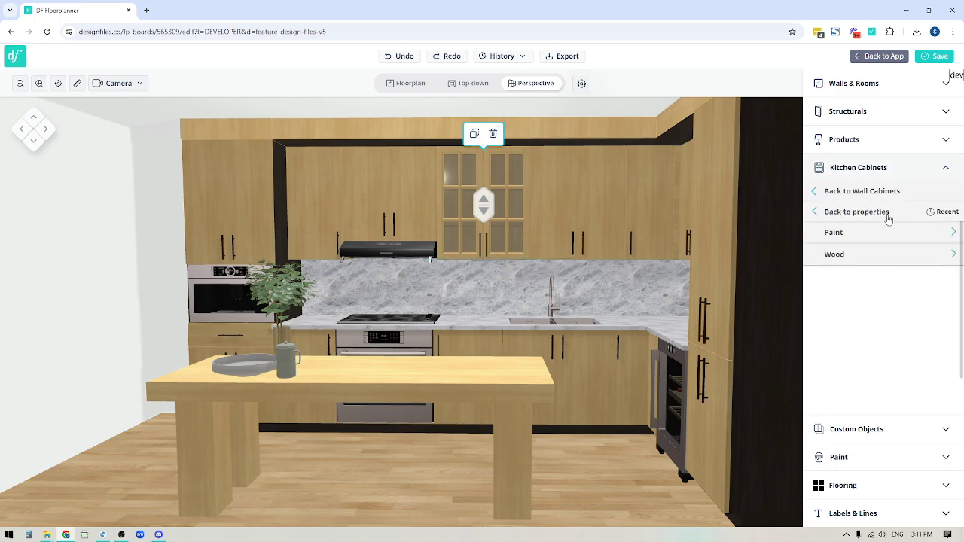
pyautogui.click(835, 261)
pyautogui.scroll(-10, 841, 306)
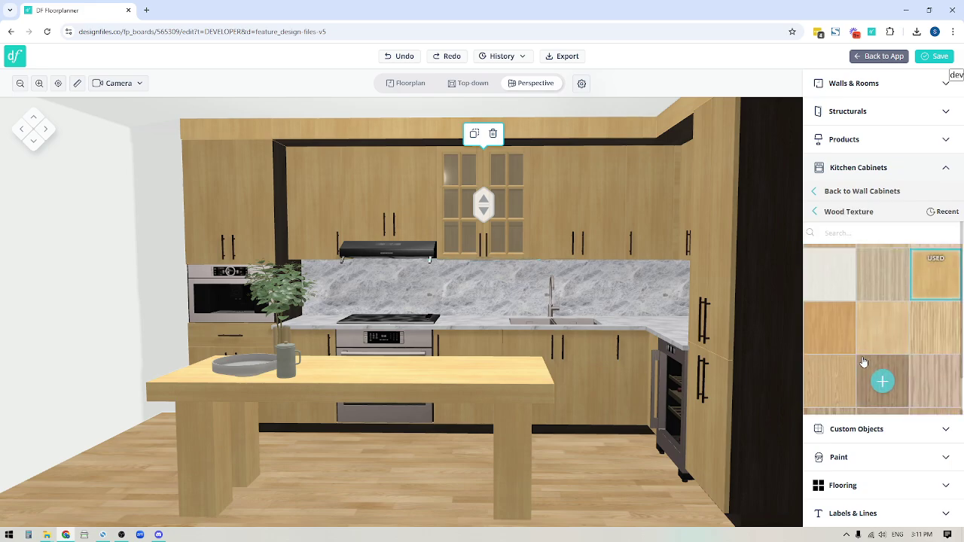
pyautogui.scroll(-8, 864, 362)
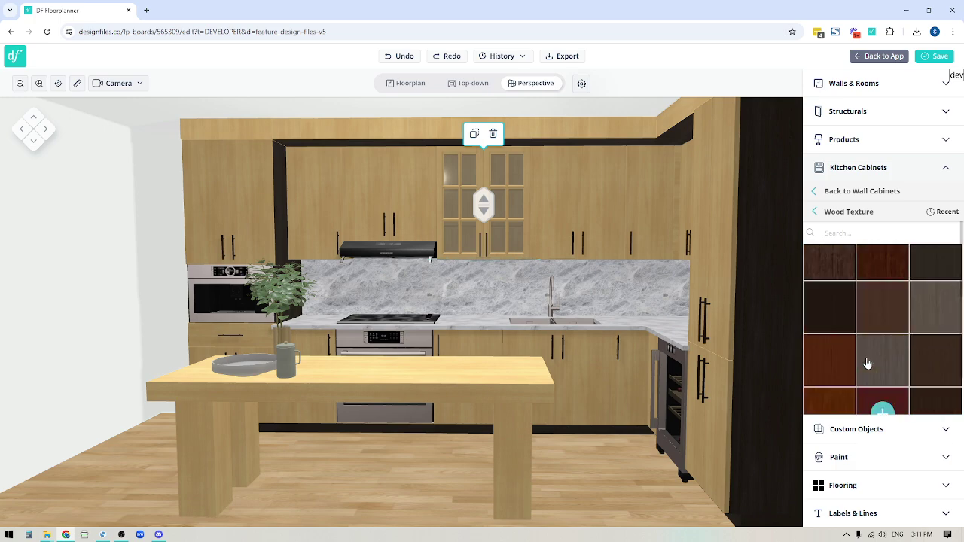
# Apply Farrow & Ball Berrington Blue paint to the cabinet.
pyautogui.click(836, 213)
pyautogui.click(837, 236)
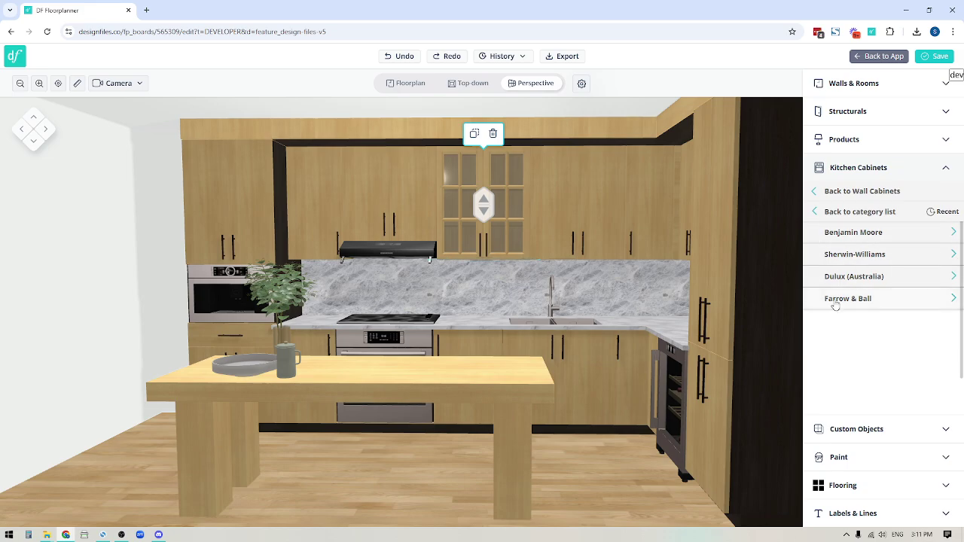
pyautogui.click(835, 301)
pyautogui.click(934, 324)
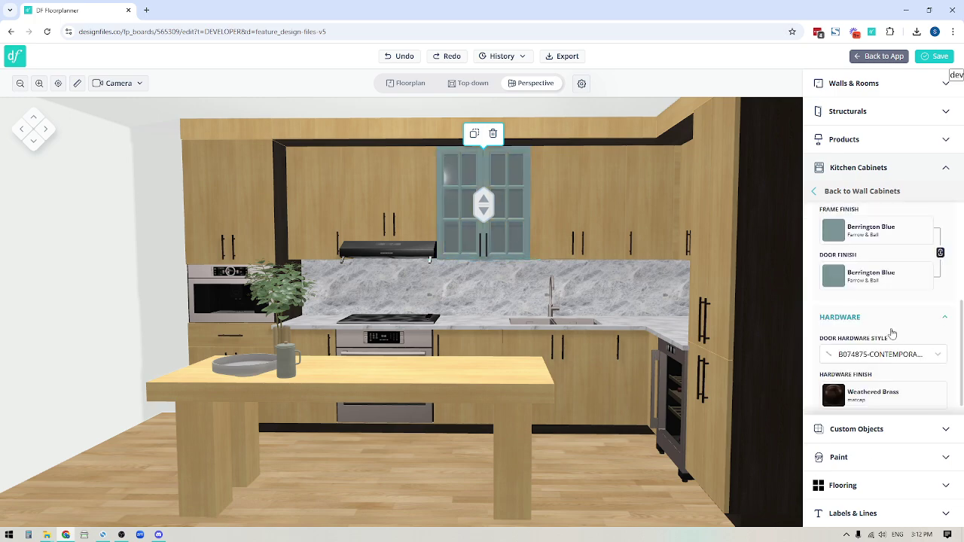
# Fit the cabinet doors with ANDERSKNOB round knobs in a Satin Gold hardware finish.
pyautogui.scroll(-1, 893, 334)
pyautogui.scroll(1, 897, 268)
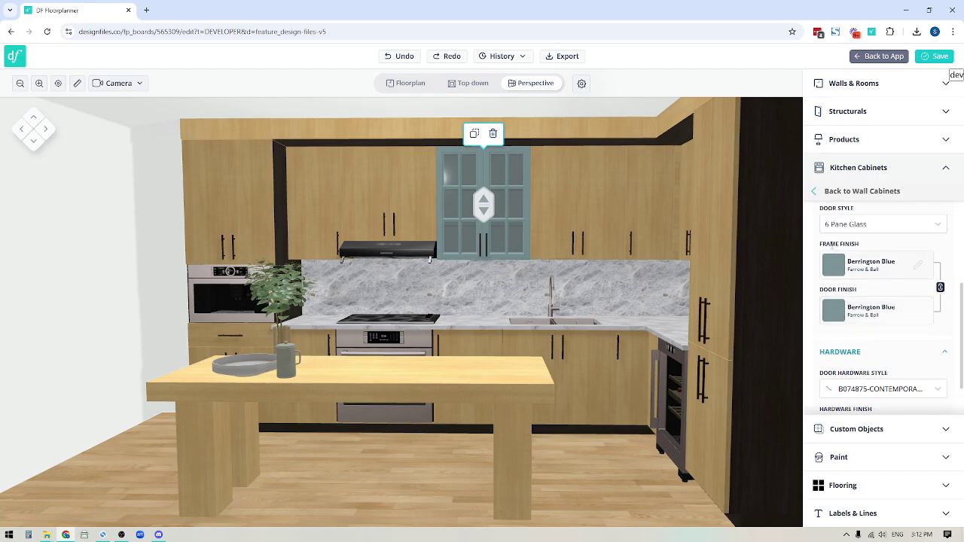
pyautogui.scroll(-1, 866, 301)
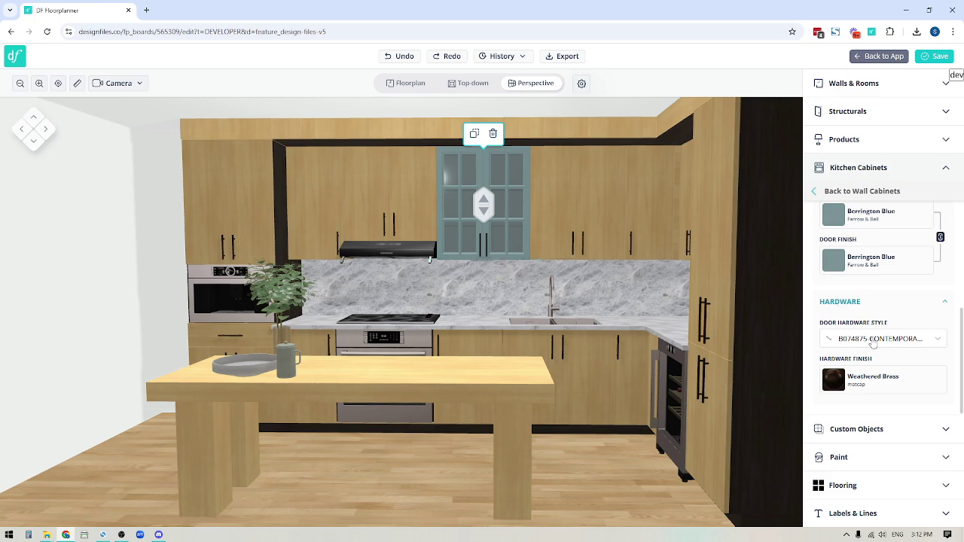
pyautogui.click(875, 340)
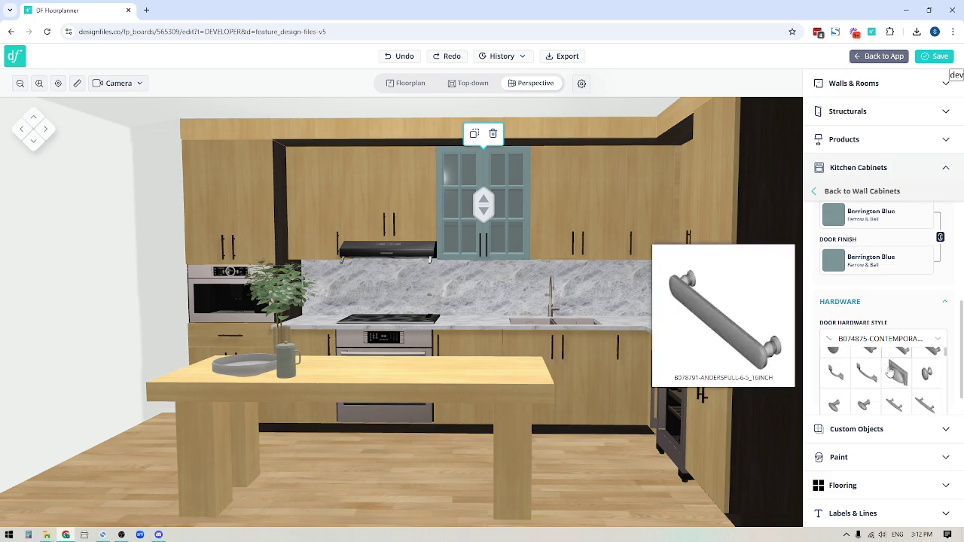
pyautogui.scroll(-1, 886, 372)
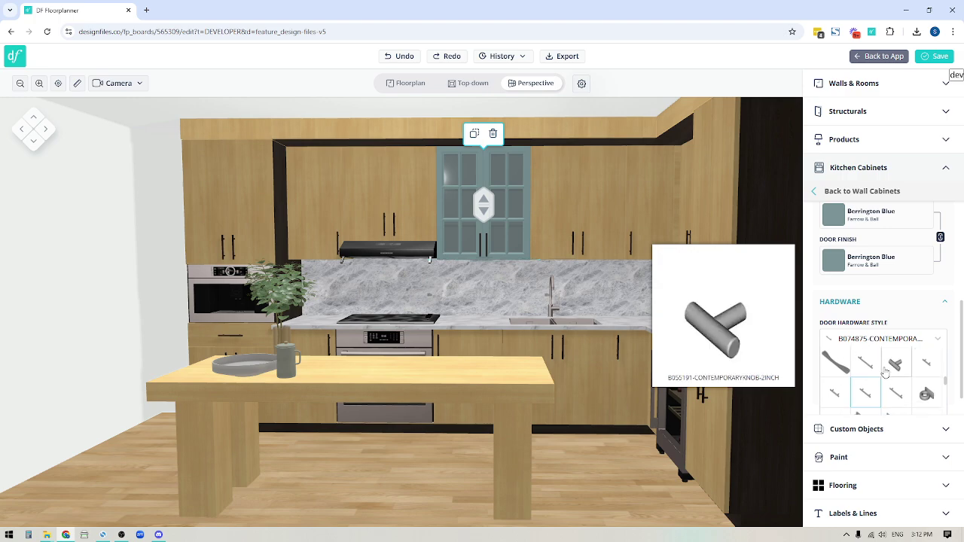
pyautogui.scroll(1, 866, 373)
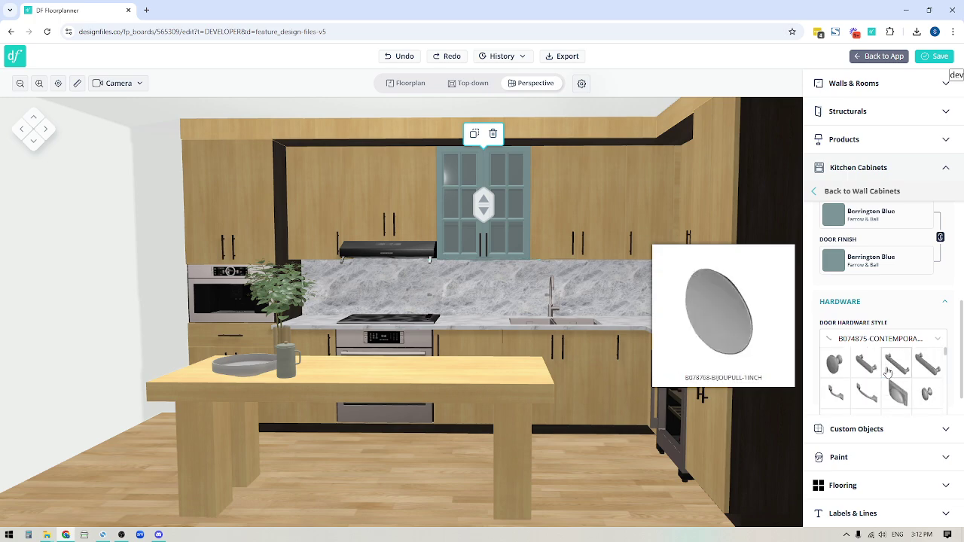
pyautogui.click(833, 366)
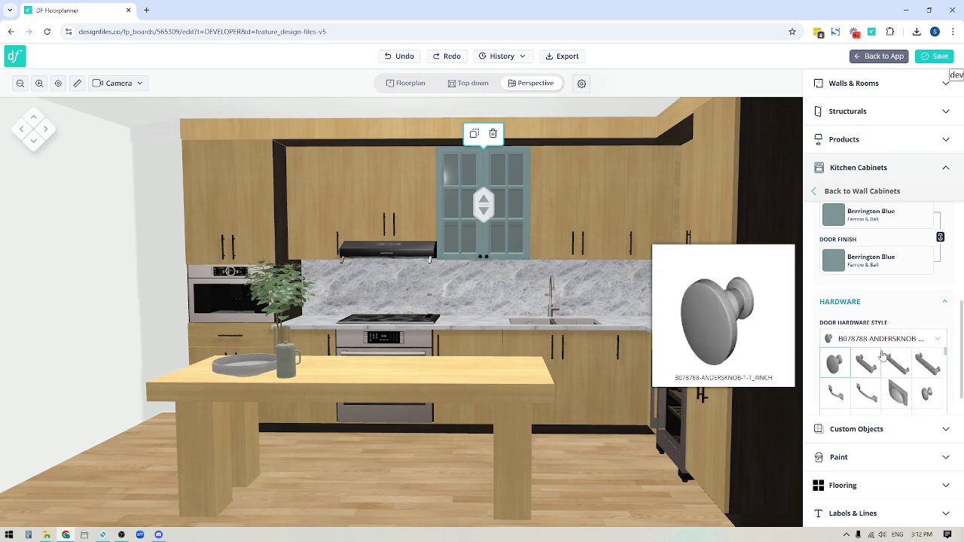
pyautogui.click(936, 342)
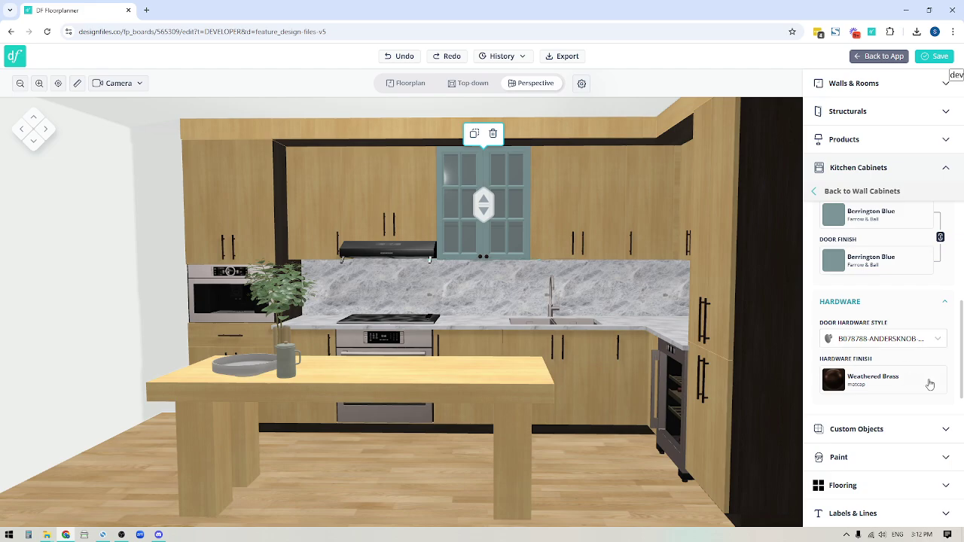
pyautogui.click(930, 381)
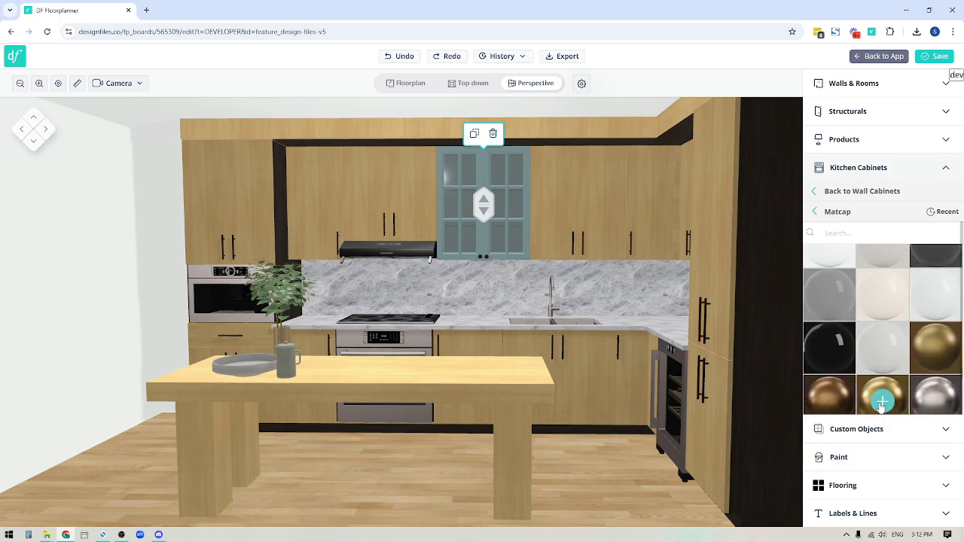
pyautogui.click(882, 393)
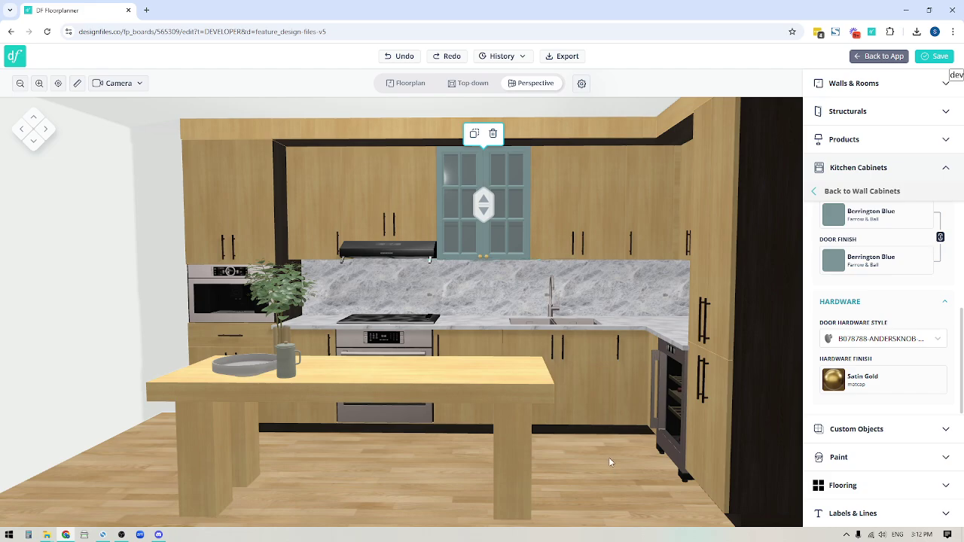
# Select a base cabinet and set its countertop material to Marble Slabs > Grey Marble.
pyautogui.moveTo(608, 457); pyautogui.dragTo(631, 305)
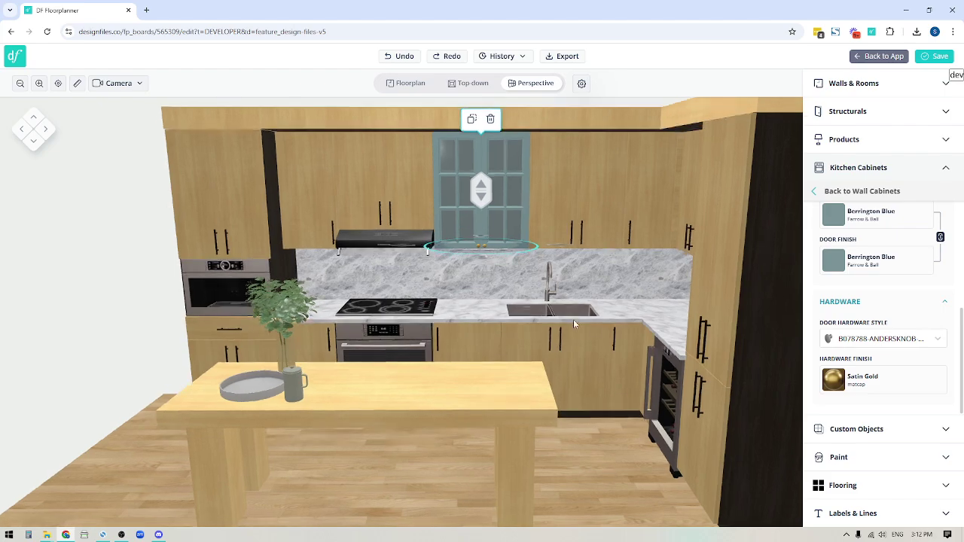
pyautogui.scroll(5, 622, 379)
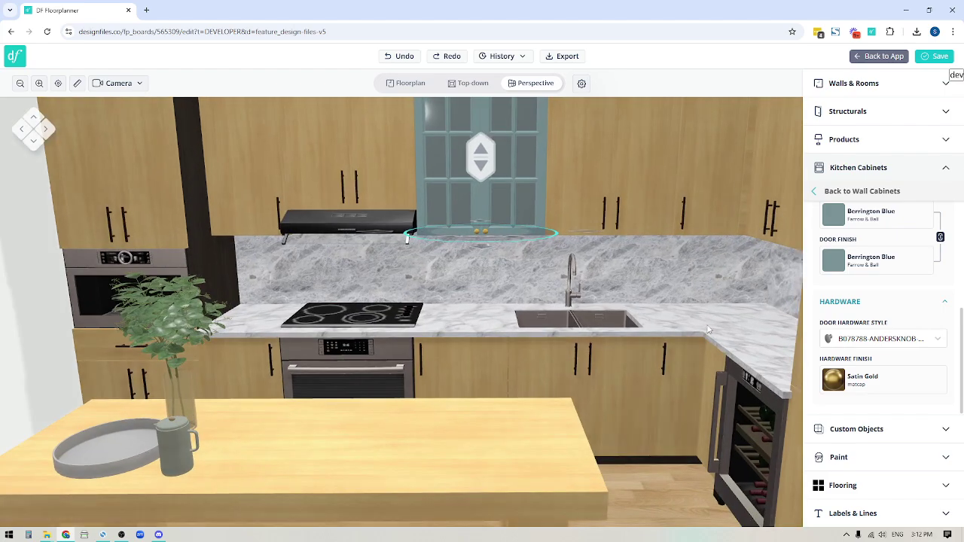
pyautogui.click(759, 366)
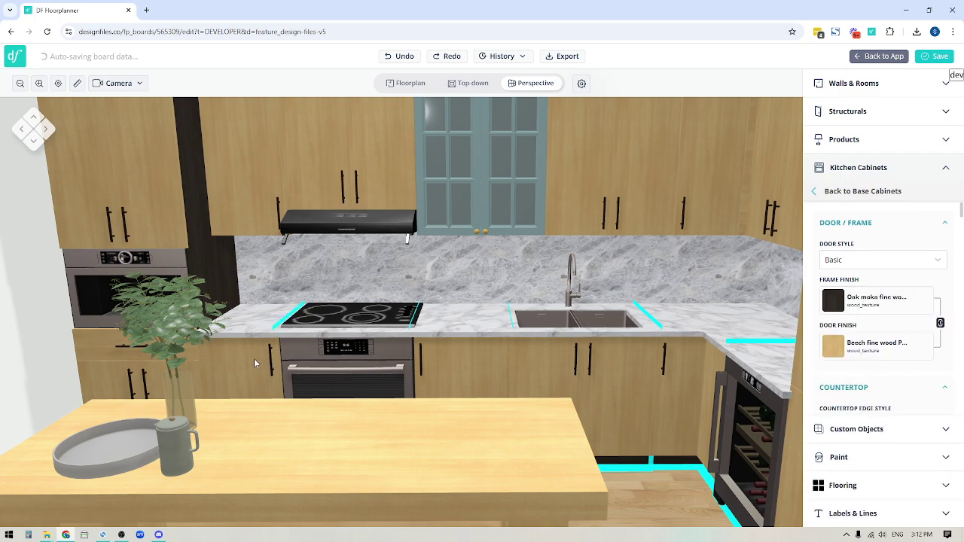
pyautogui.scroll(-3, 904, 377)
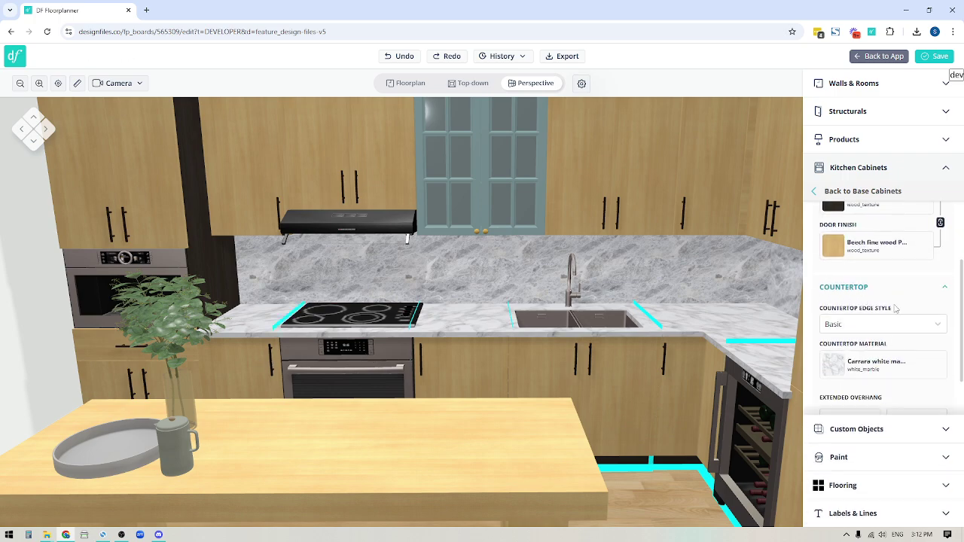
pyautogui.scroll(-1, 920, 319)
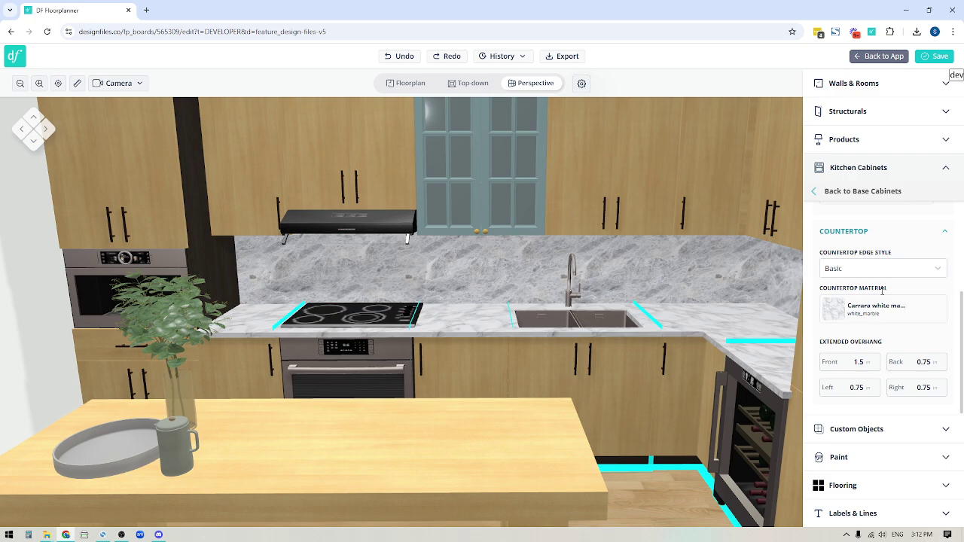
pyautogui.click(933, 312)
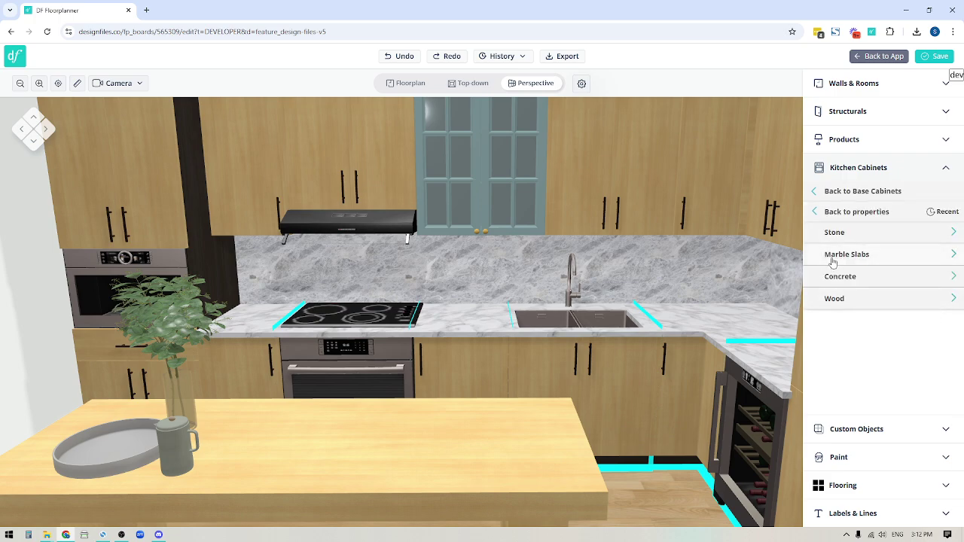
pyautogui.click(832, 262)
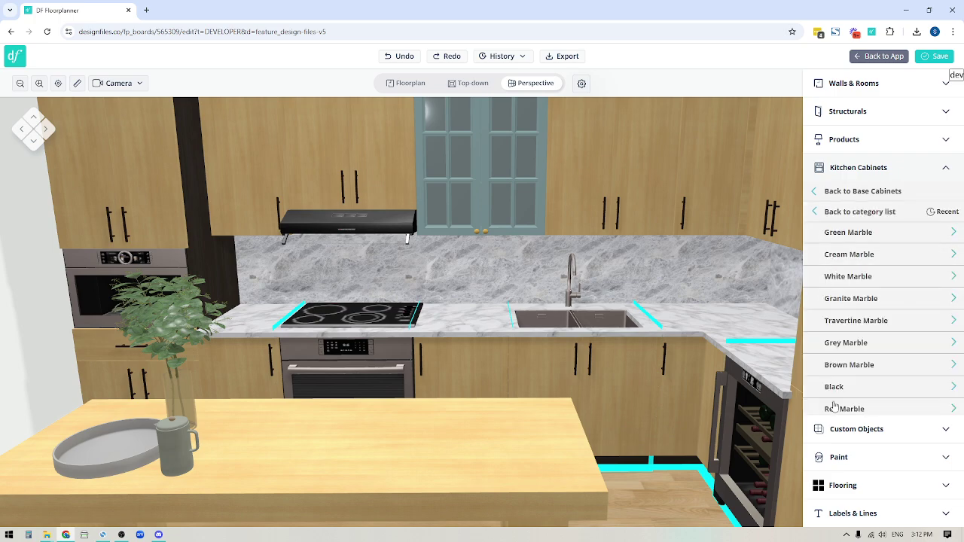
pyautogui.click(840, 346)
pyautogui.click(829, 272)
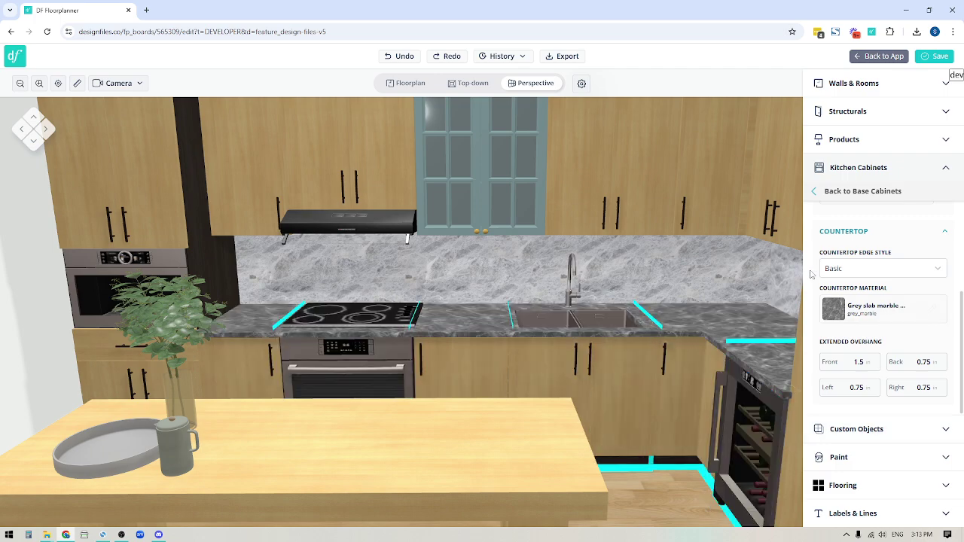
# Set the countertop edge style to Dupont.
pyautogui.click(849, 274)
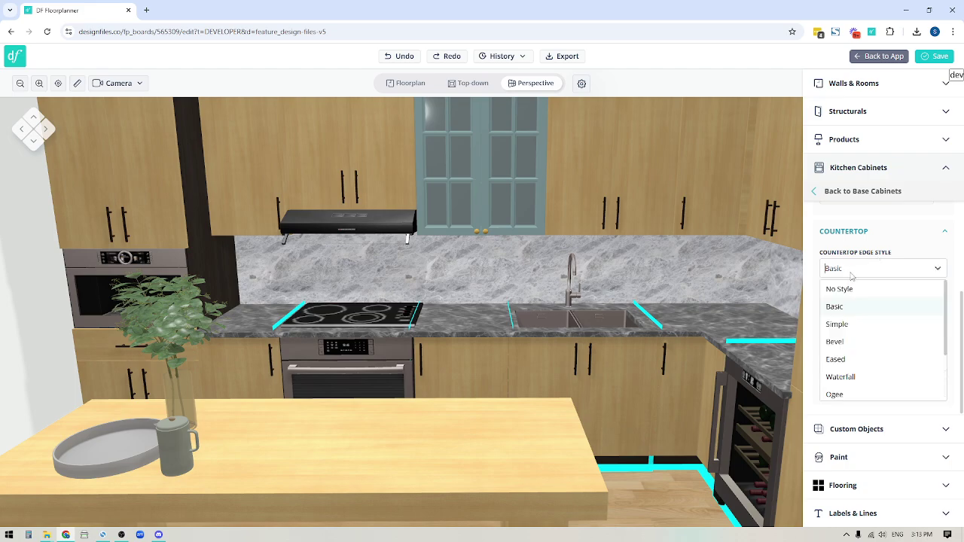
pyautogui.scroll(-2, 849, 342)
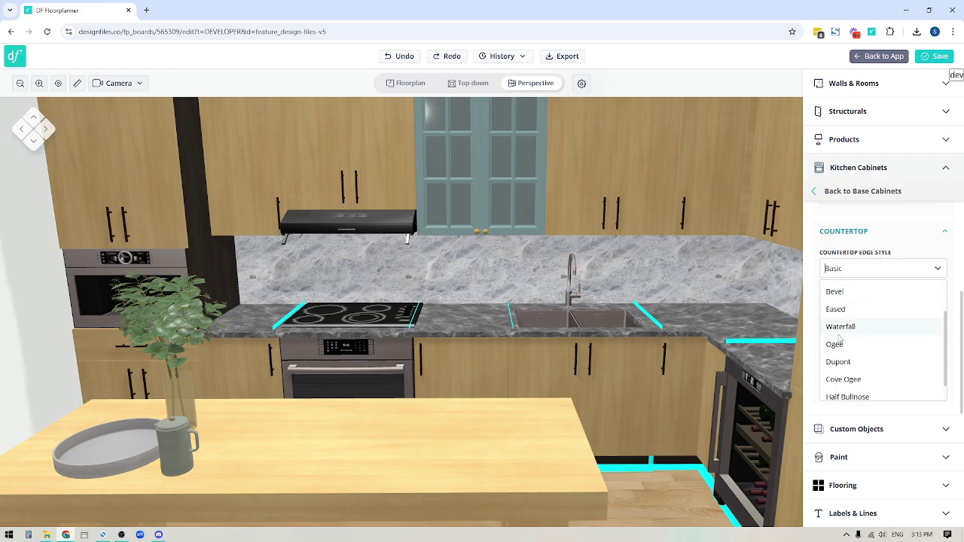
pyautogui.click(838, 363)
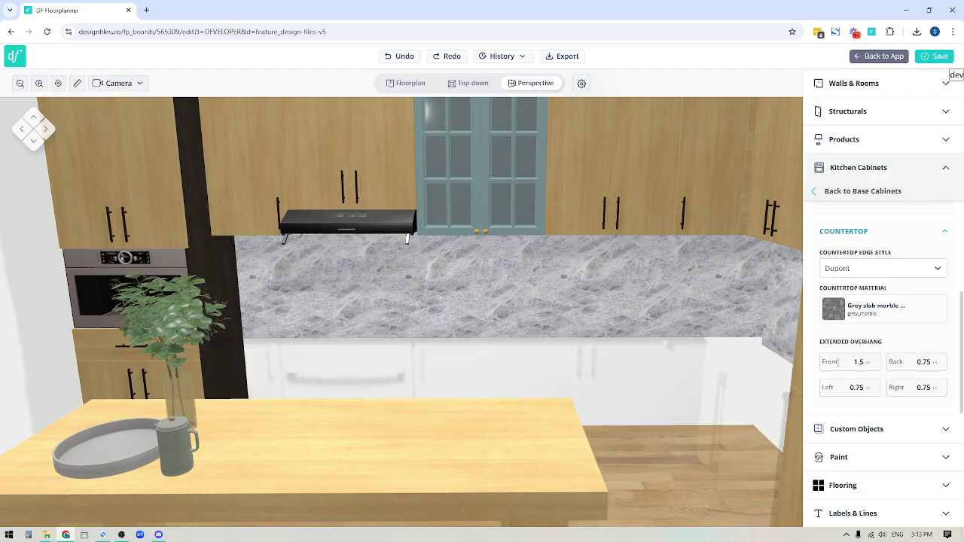
pyautogui.scroll(3, 550, 390)
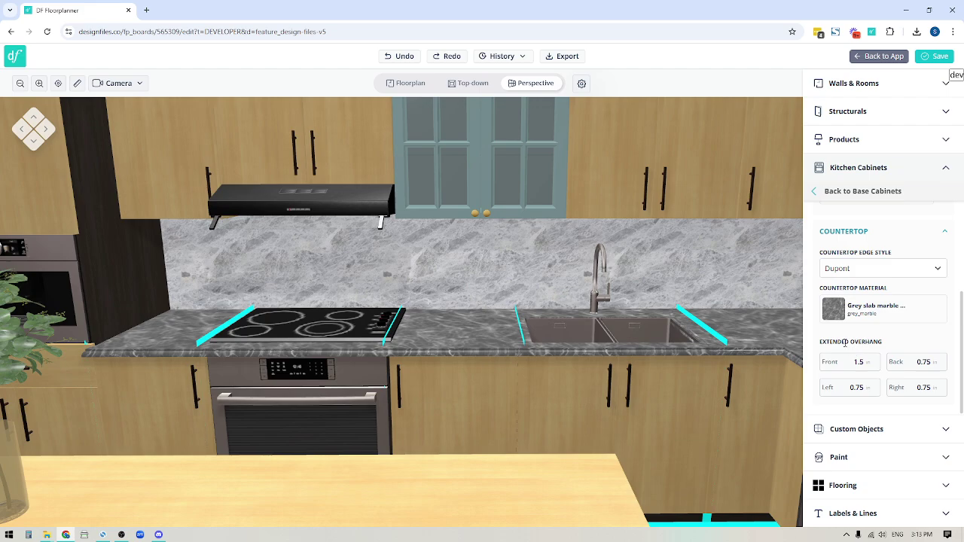
# Select the 33" sink base cabinet and scroll its properties to the Sink section.
pyautogui.click(687, 256)
pyautogui.click(620, 346)
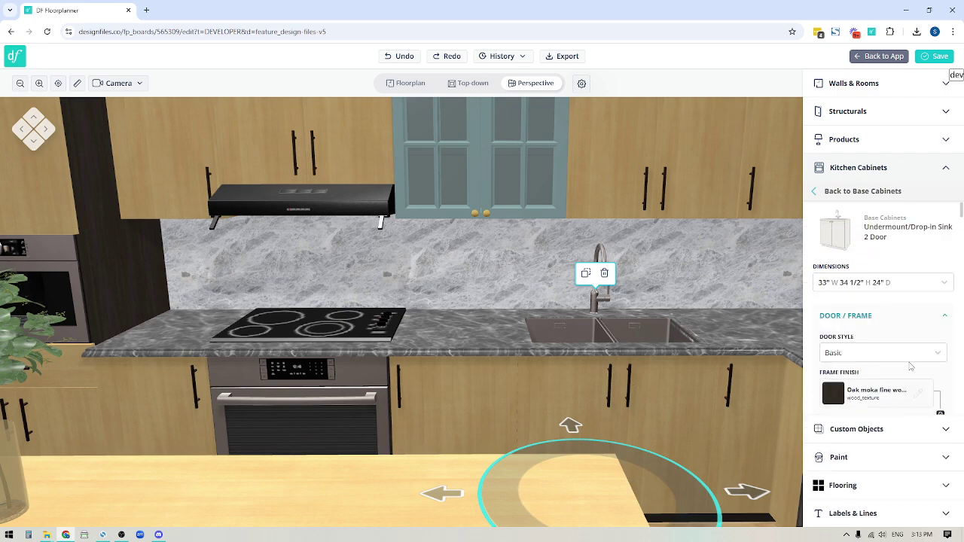
pyautogui.click(847, 195)
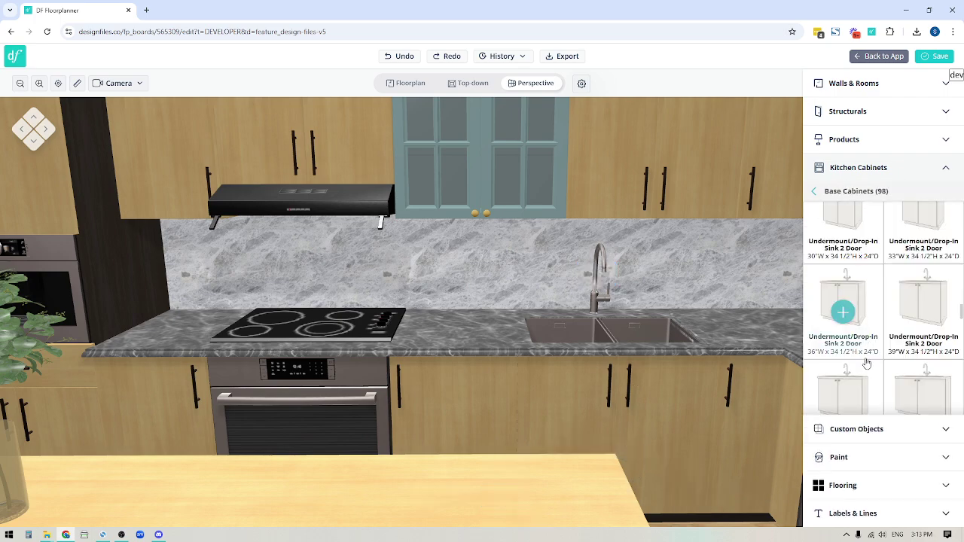
pyautogui.scroll(2, 870, 343)
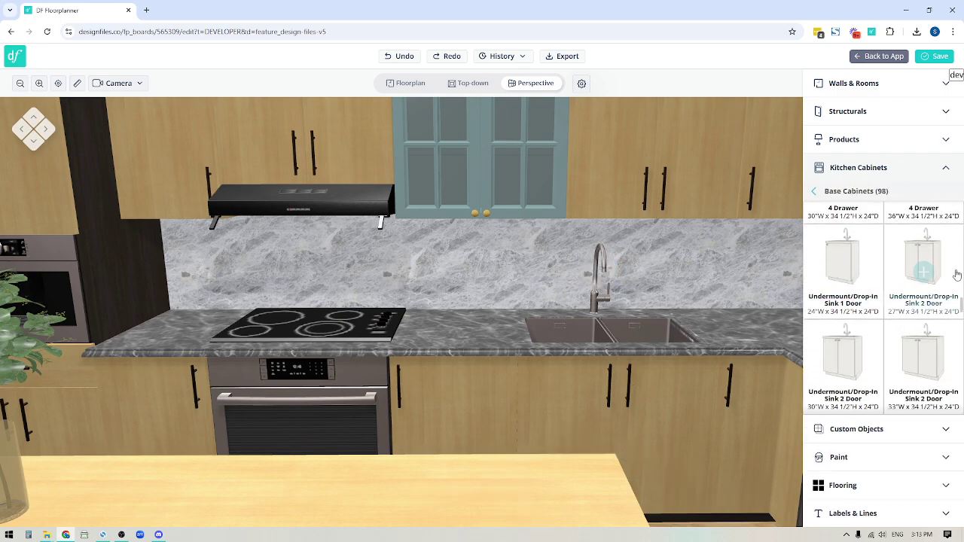
pyautogui.scroll(-3, 902, 346)
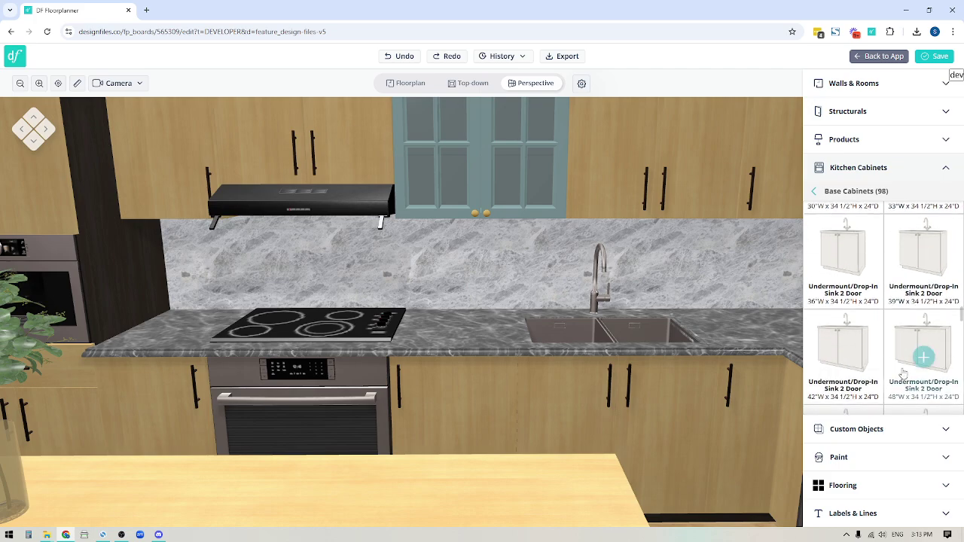
pyautogui.scroll(-4, 902, 374)
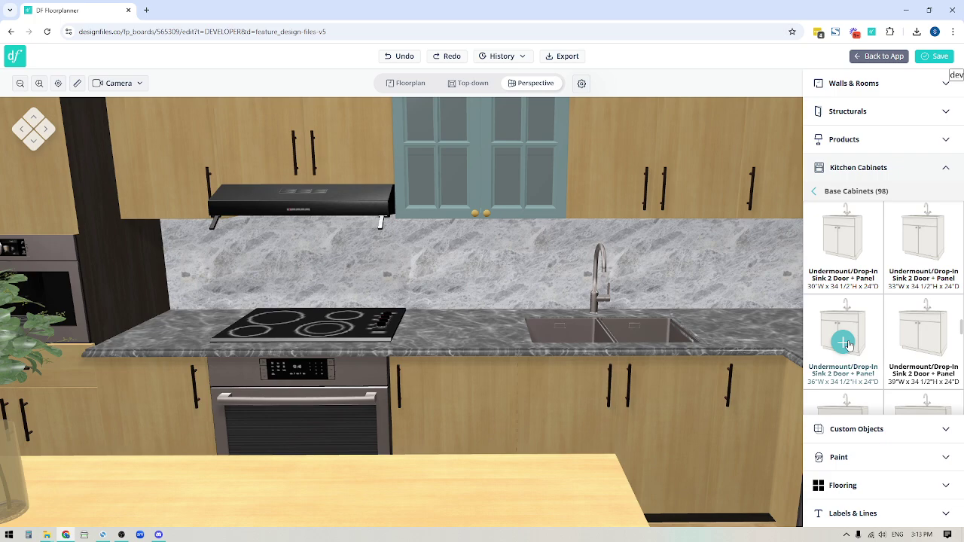
pyautogui.click(625, 338)
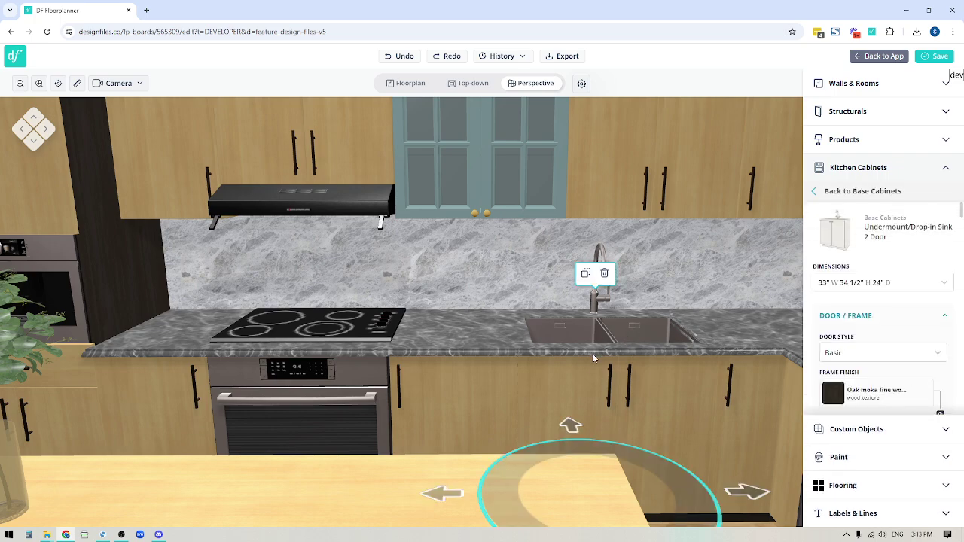
pyautogui.scroll(-3, 889, 384)
pyautogui.scroll(-5, 898, 329)
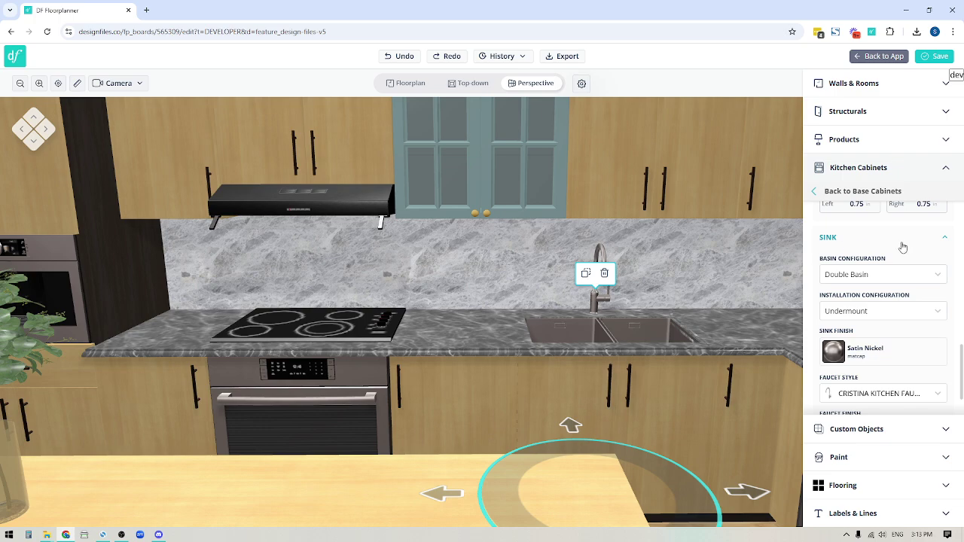
# Set the sink to Single Basin with Drop-in installation, then reselect the sink cabinet.
pyautogui.click(856, 276)
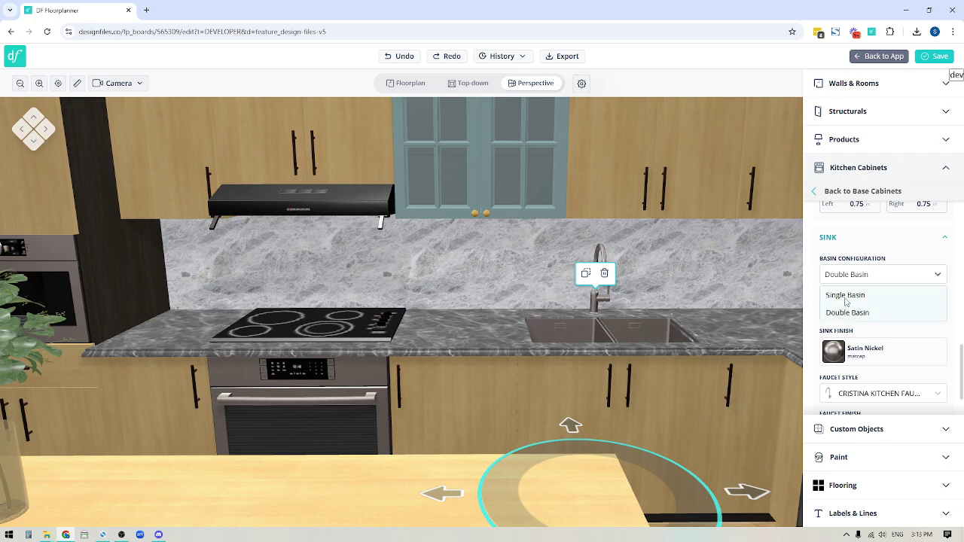
pyautogui.click(845, 295)
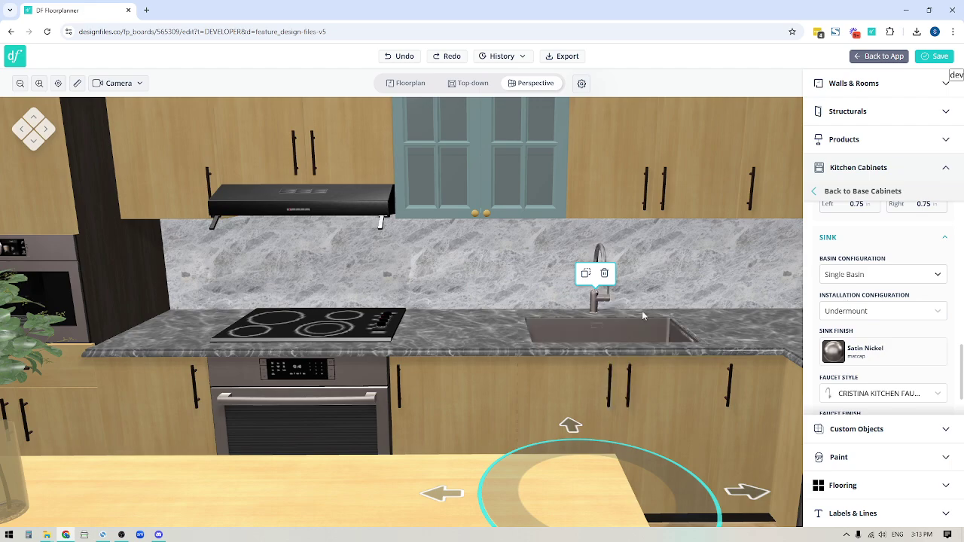
pyautogui.click(851, 312)
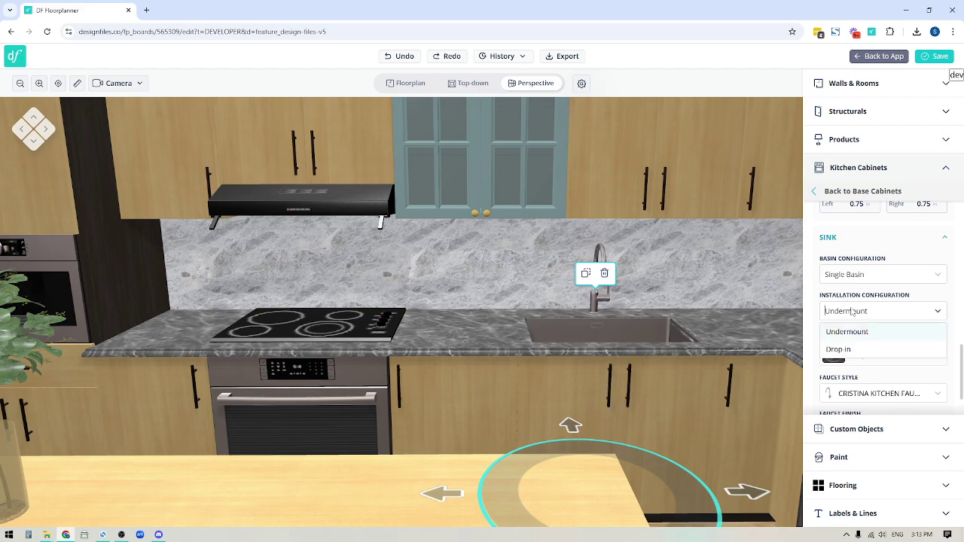
pyautogui.click(837, 351)
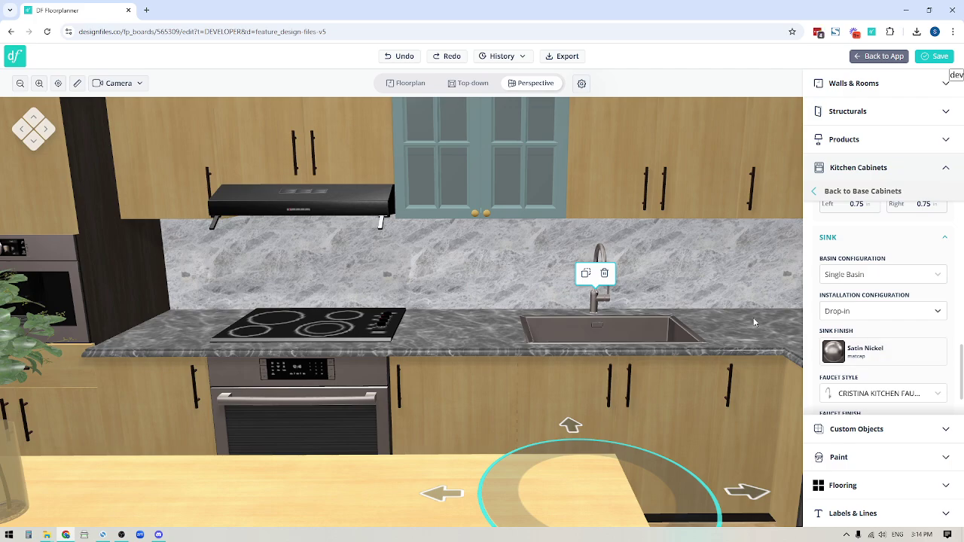
pyautogui.click(844, 198)
pyautogui.scroll(-3, 873, 329)
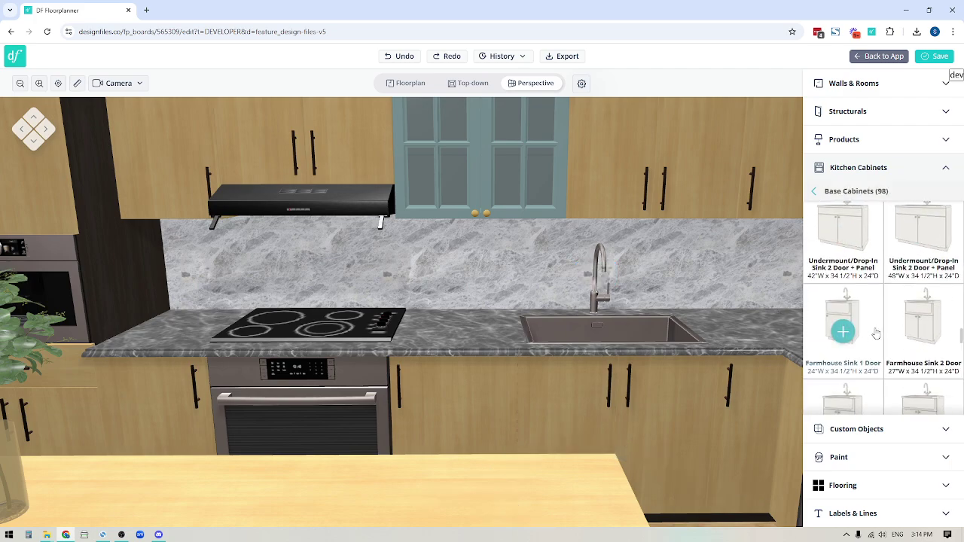
pyautogui.click(649, 336)
# Set the sink to Double Basin with a black Polymer High Gloss finish.
pyautogui.scroll(-2, 891, 328)
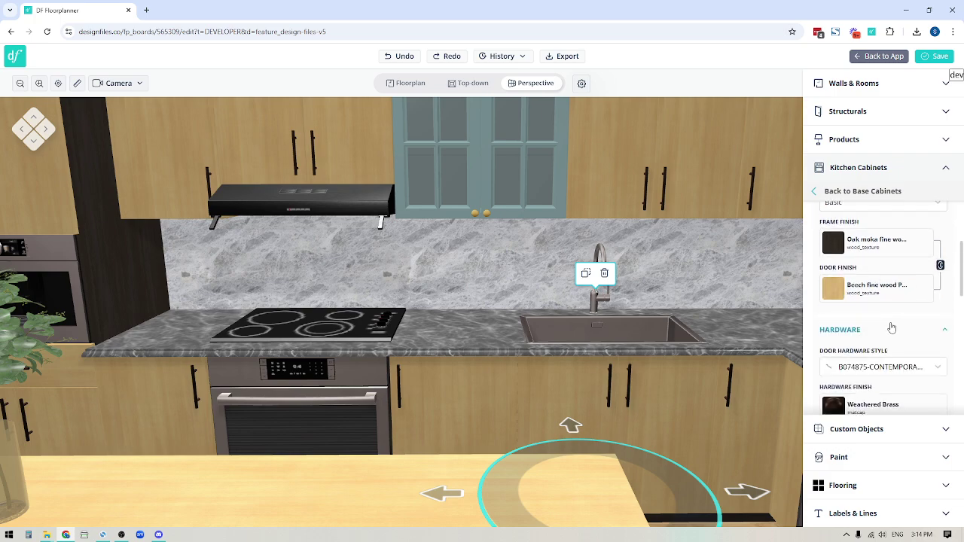
pyautogui.scroll(-5, 890, 328)
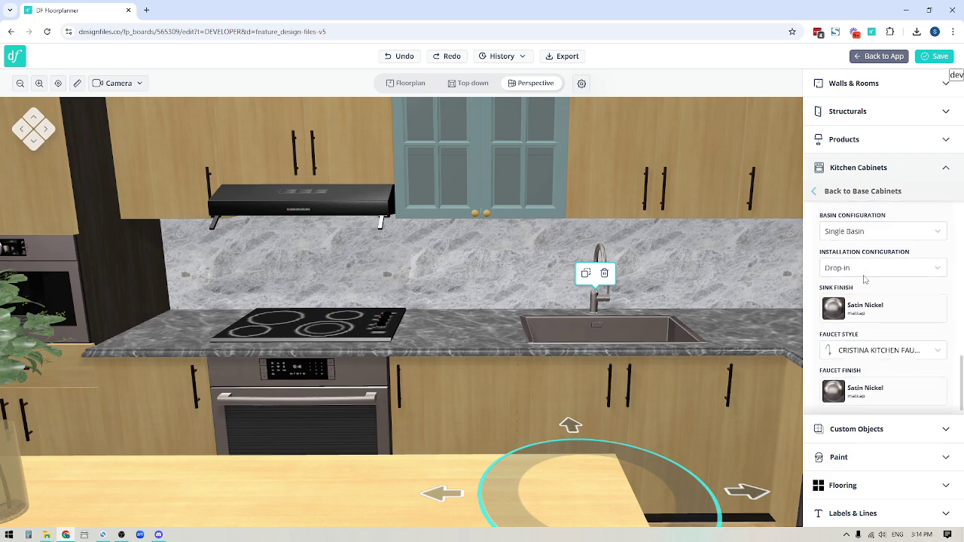
pyautogui.scroll(1, 864, 280)
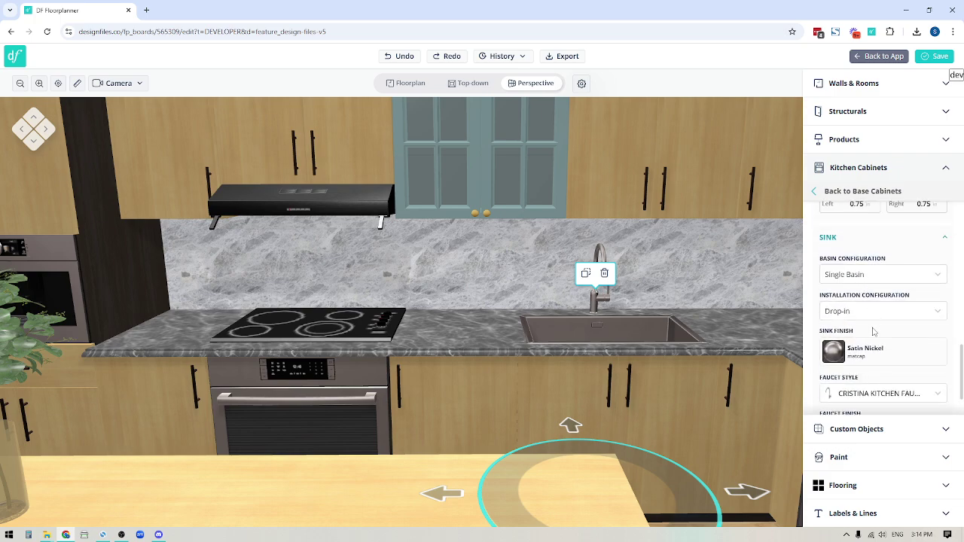
pyautogui.click(872, 279)
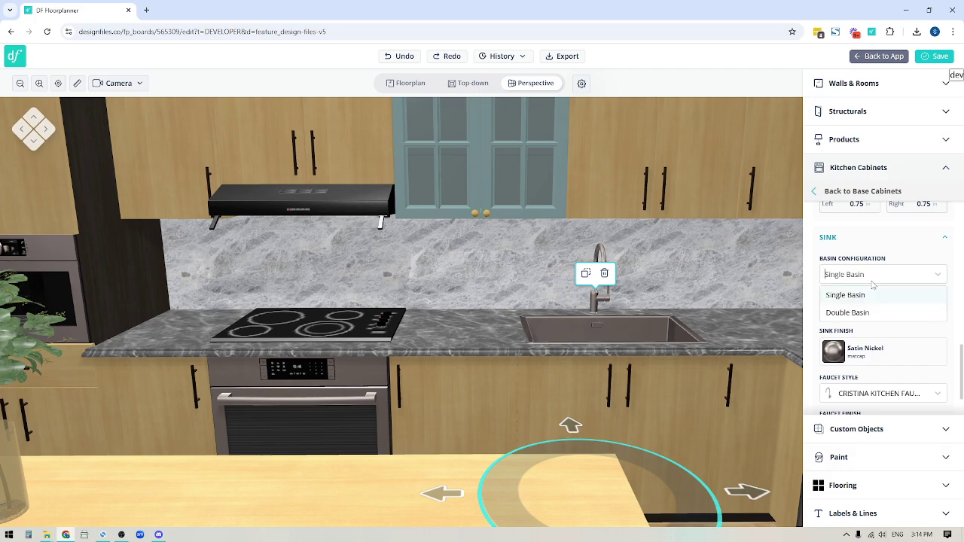
pyautogui.click(838, 310)
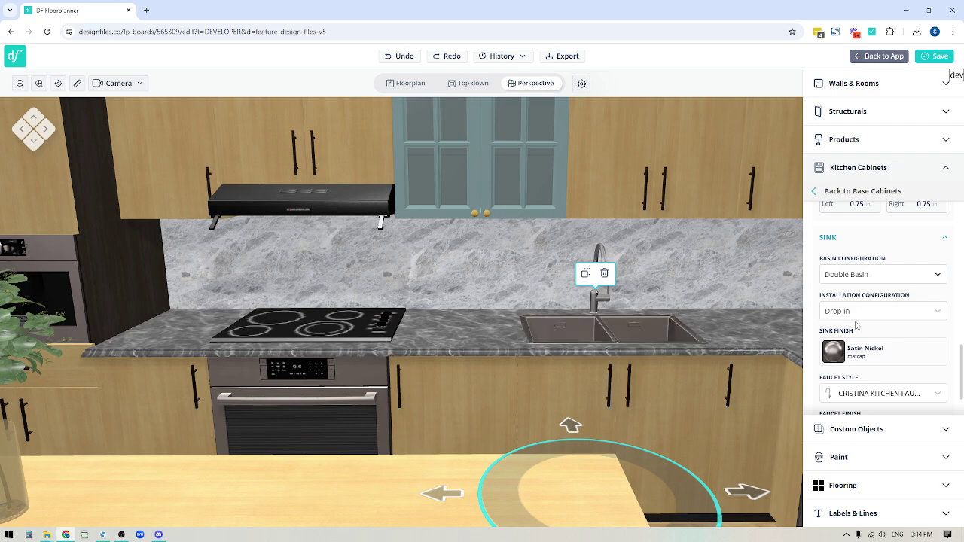
pyautogui.scroll(-1, 895, 335)
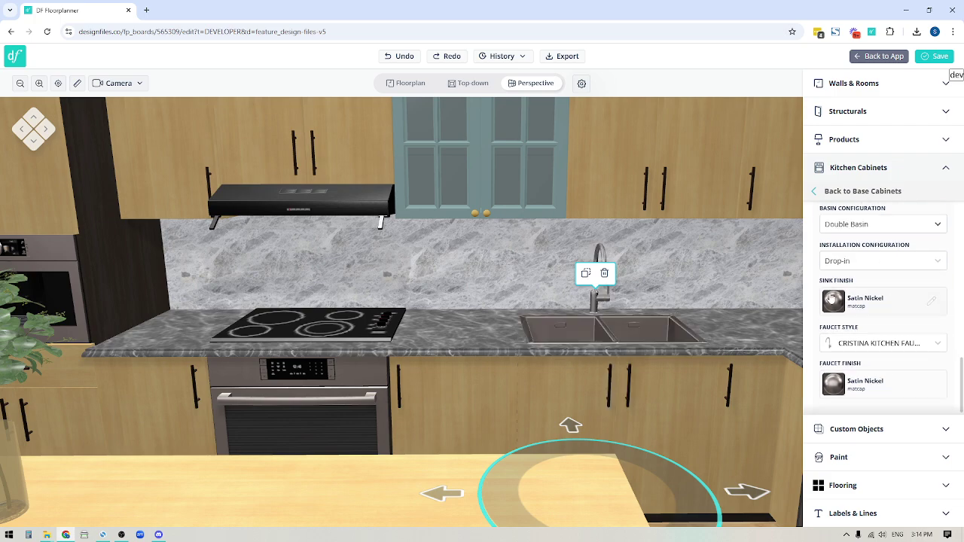
pyautogui.click(929, 303)
pyautogui.click(831, 381)
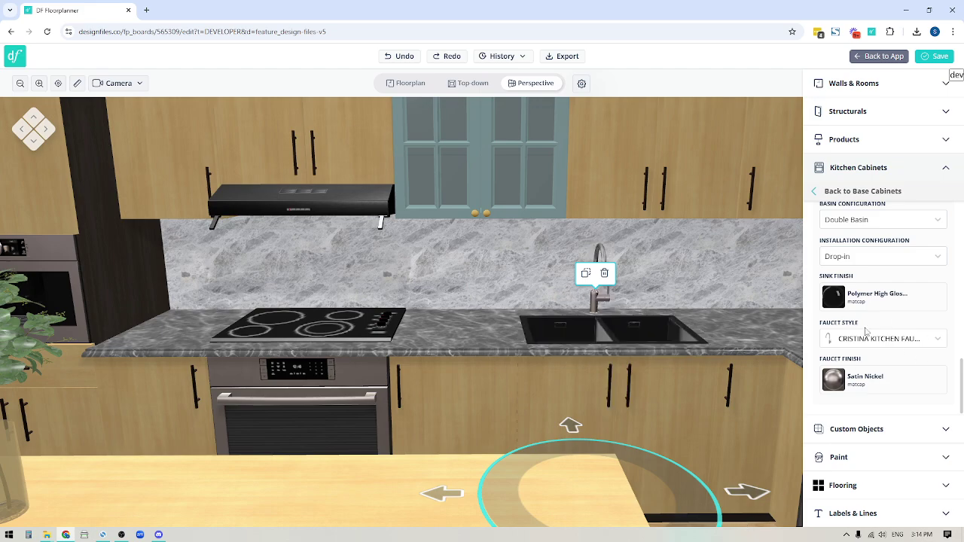
# Choose the Brizo kitchen faucet in a Satin Gold finish.
pyautogui.click(920, 339)
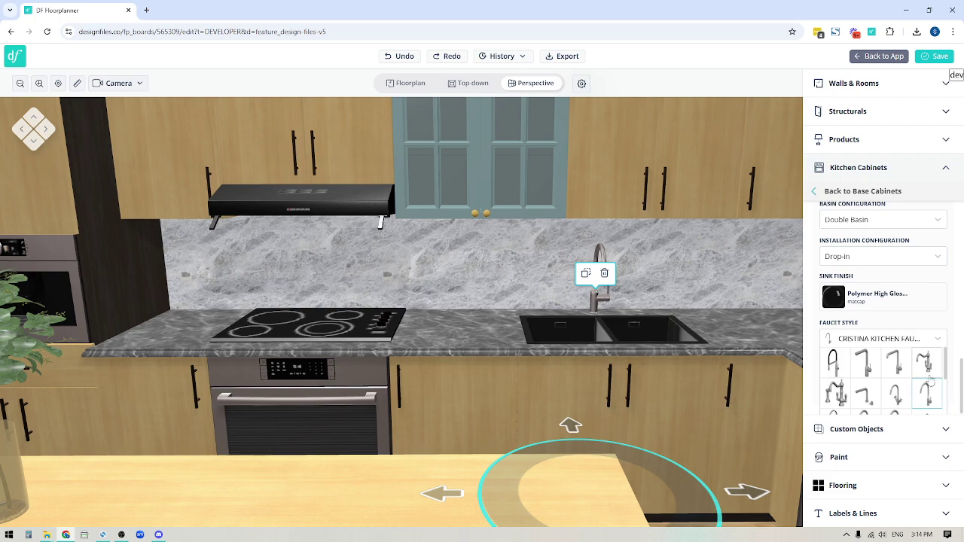
pyautogui.scroll(-1, 874, 392)
pyautogui.click(872, 420)
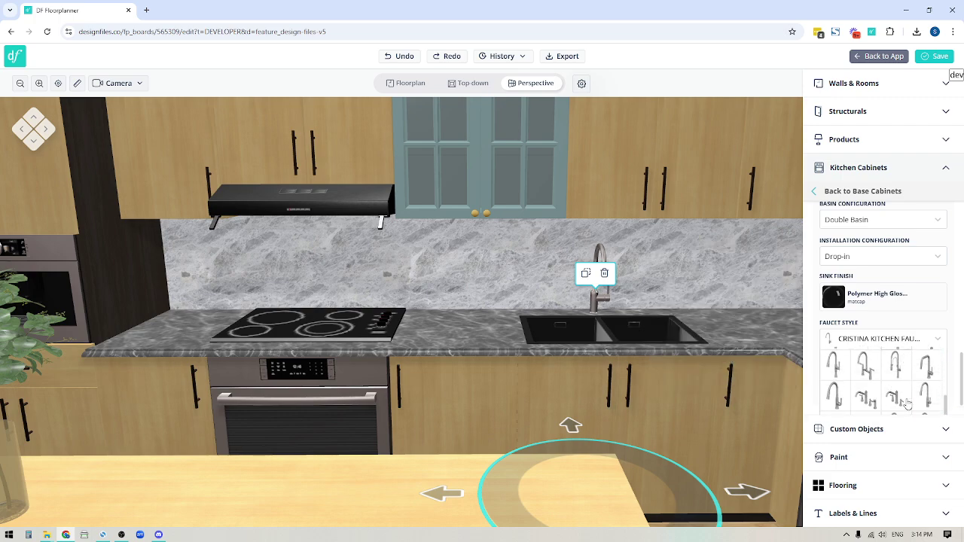
pyautogui.click(938, 339)
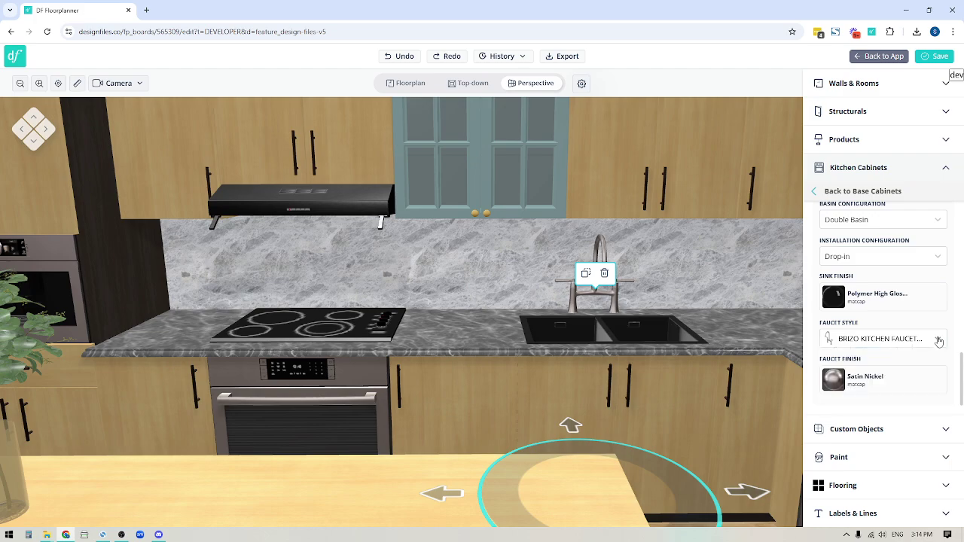
pyautogui.click(913, 384)
pyautogui.click(887, 322)
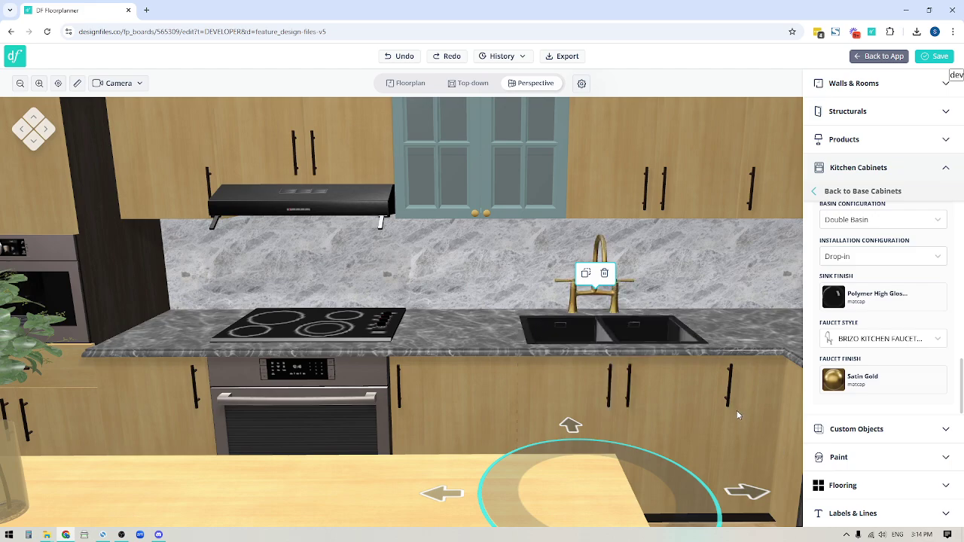
pyautogui.scroll(-3, 735, 409)
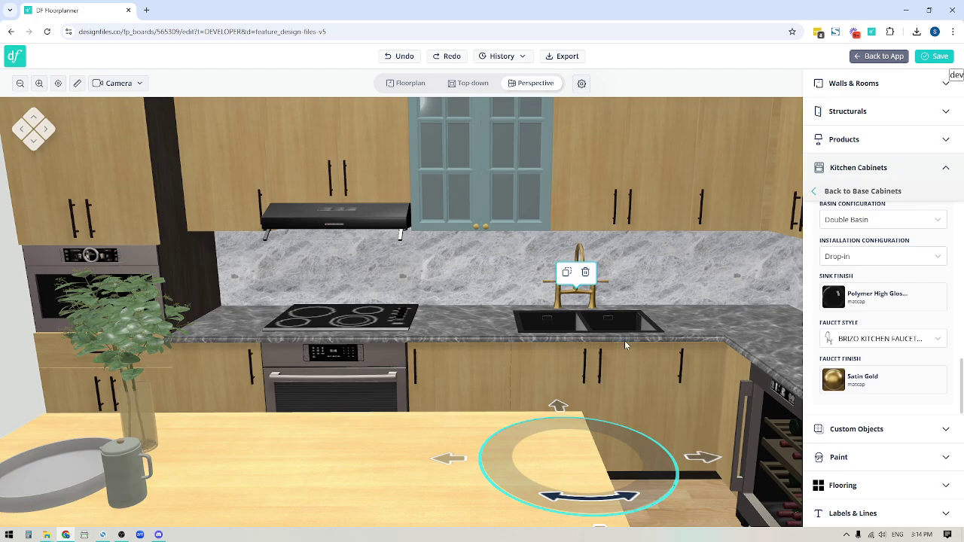
# Orbit around the island, deselect the sink cabinet and open the Products catalogue search.
pyautogui.scroll(-3, 539, 340)
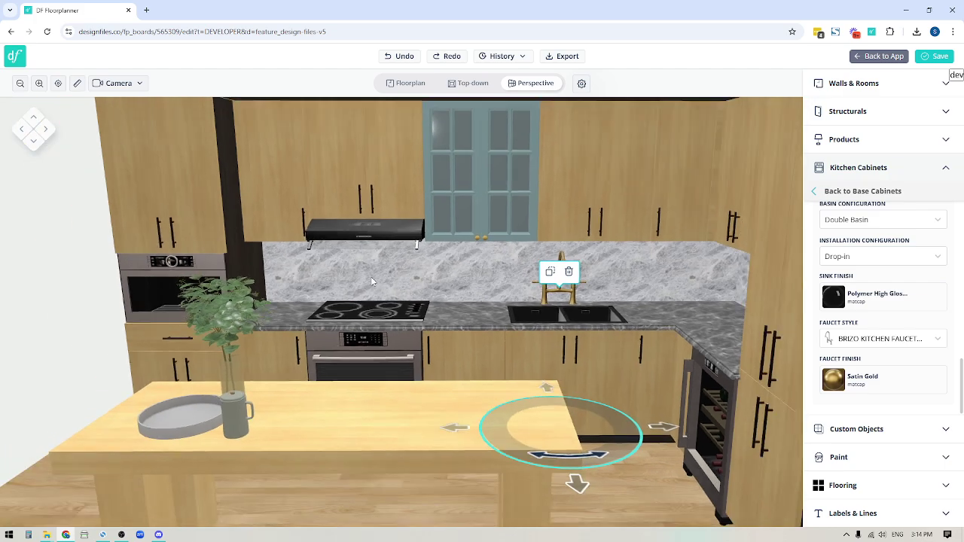
pyautogui.moveTo(540, 340); pyautogui.dragTo(637, 388)
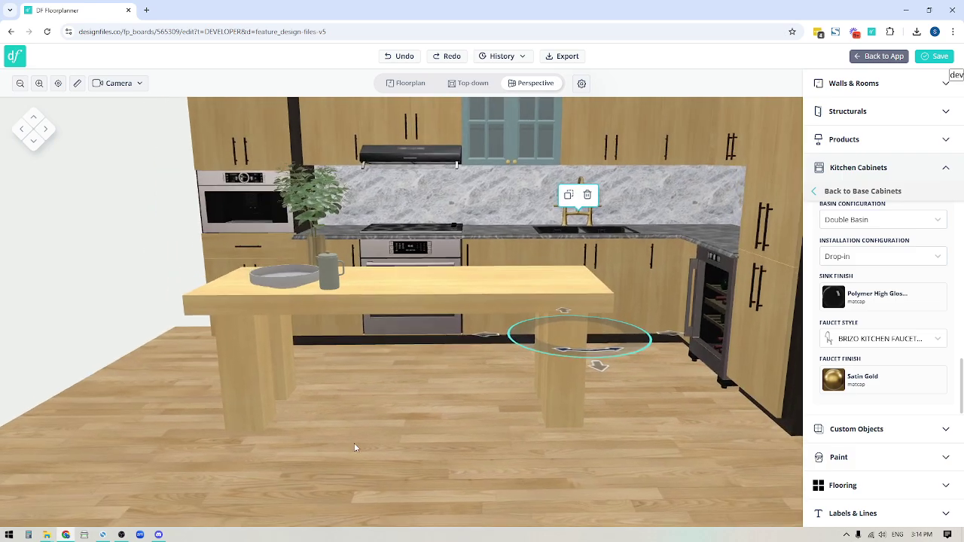
pyautogui.moveTo(354, 443); pyautogui.dragTo(370, 468)
pyautogui.click(370, 469)
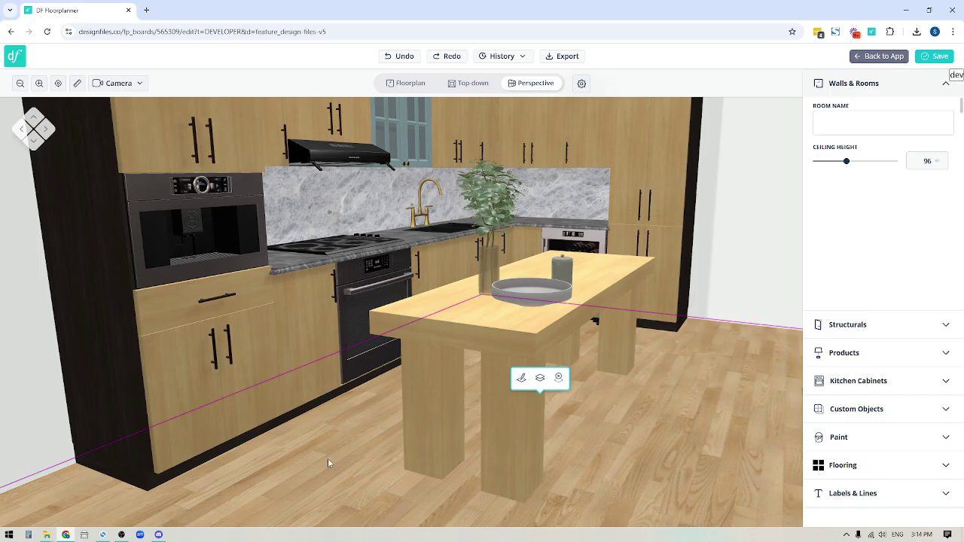
pyautogui.moveTo(327, 457)
pyautogui.mouseDown()
pyautogui.moveTo(350, 463)
pyautogui.moveTo(326, 466)
pyautogui.mouseUp()
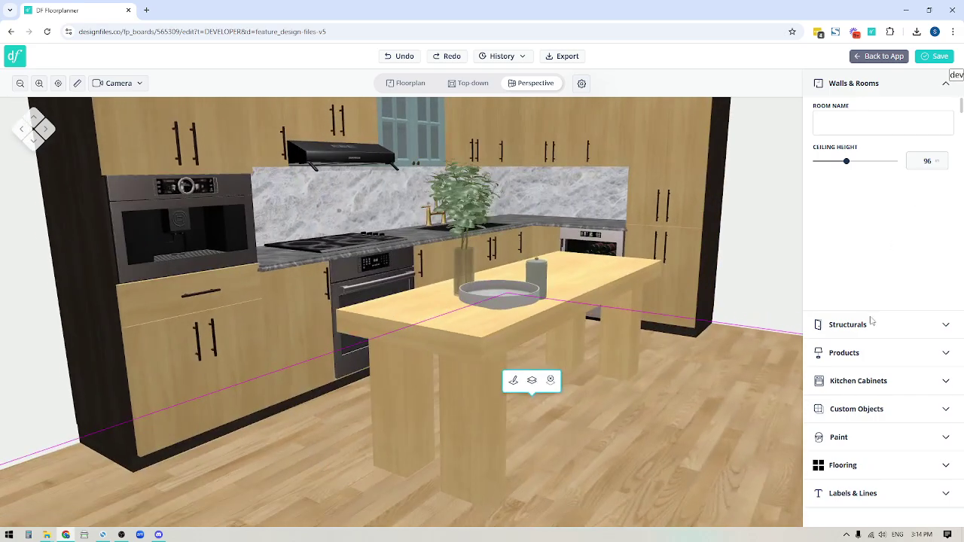
pyautogui.click(849, 354)
pyautogui.click(834, 161)
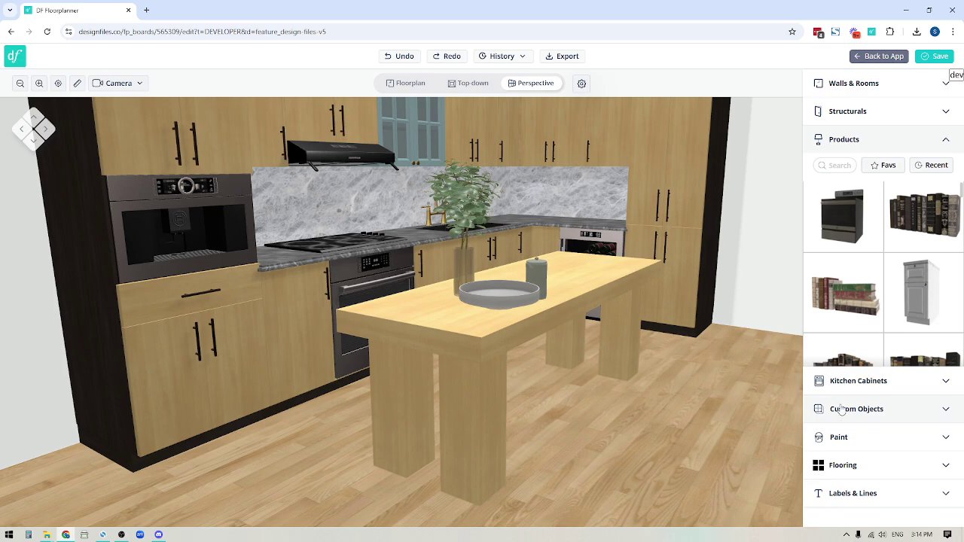
# Replace the tall cabinet's coffee maker with an Oven 27inch in black Polymer High Gloss.
pyautogui.click(857, 381)
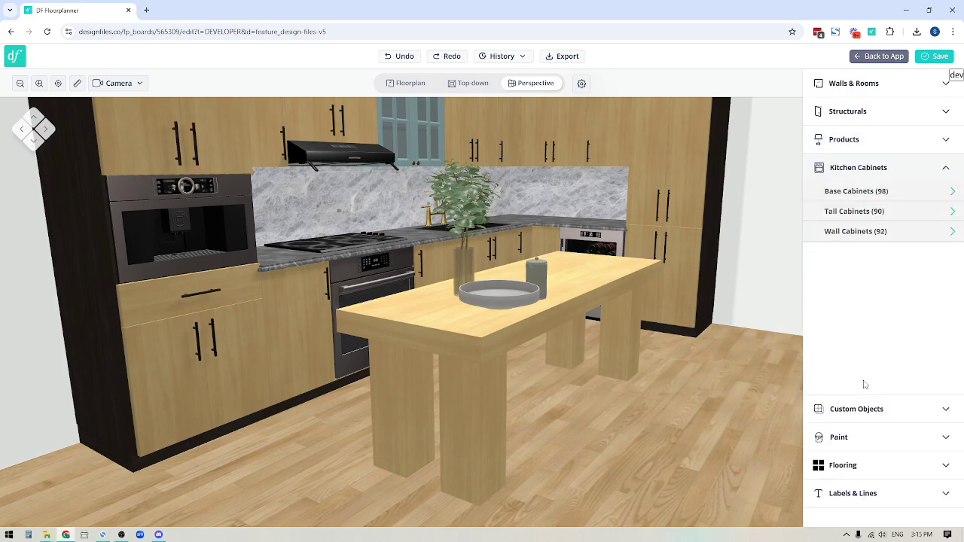
pyautogui.moveTo(613, 452); pyautogui.dragTo(587, 454)
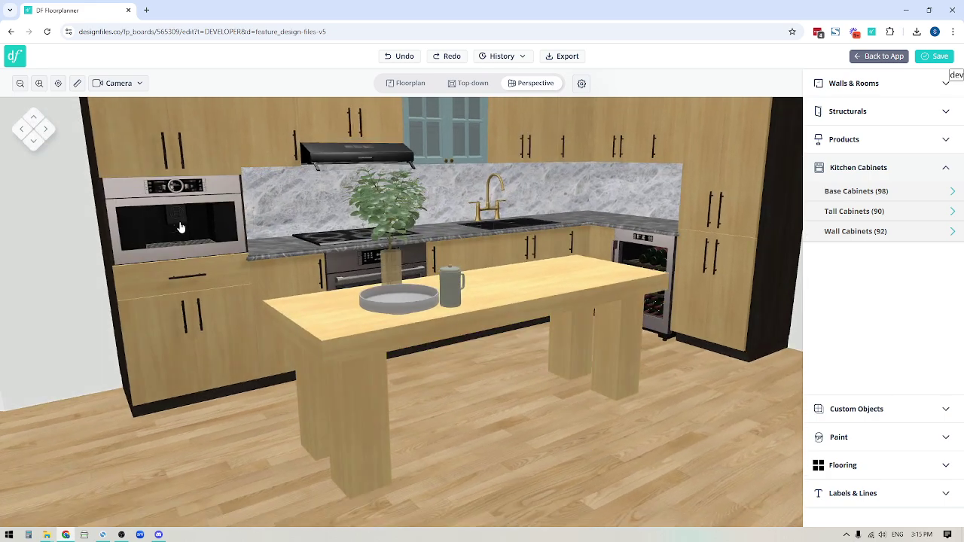
pyautogui.click(181, 227)
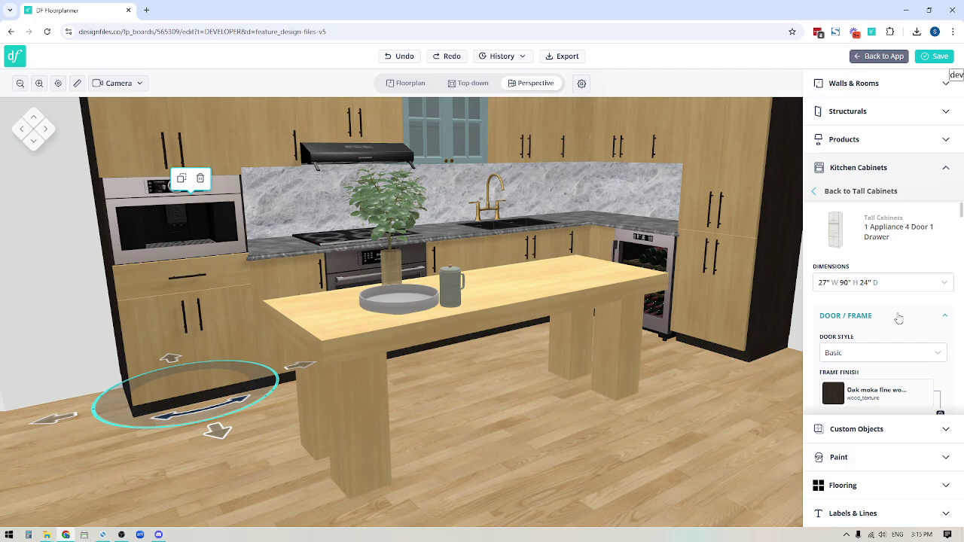
pyautogui.scroll(-5, 896, 317)
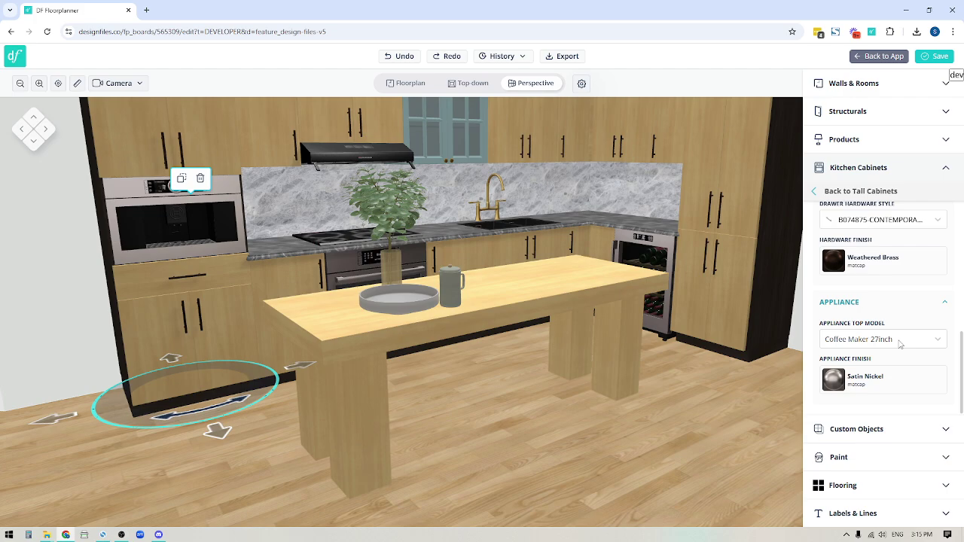
pyautogui.click(900, 340)
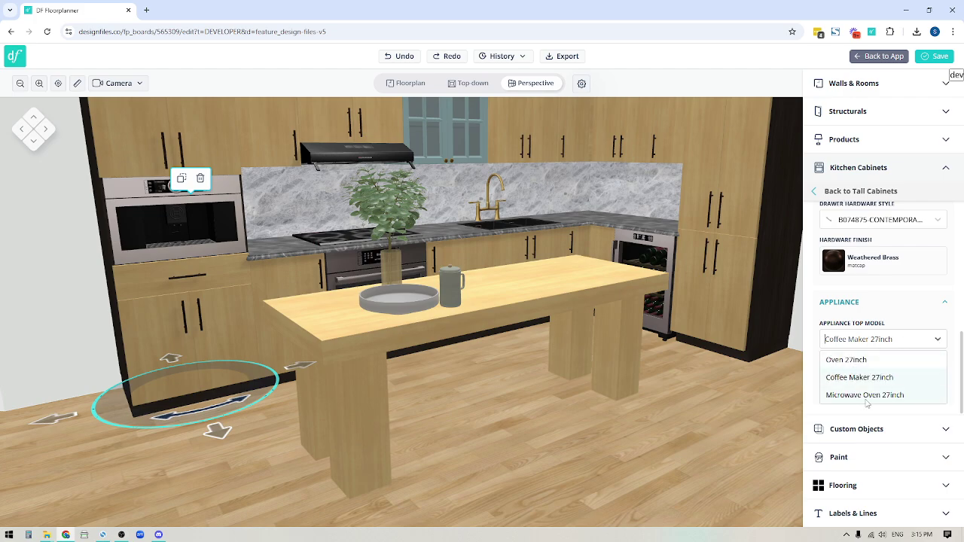
pyautogui.click(850, 362)
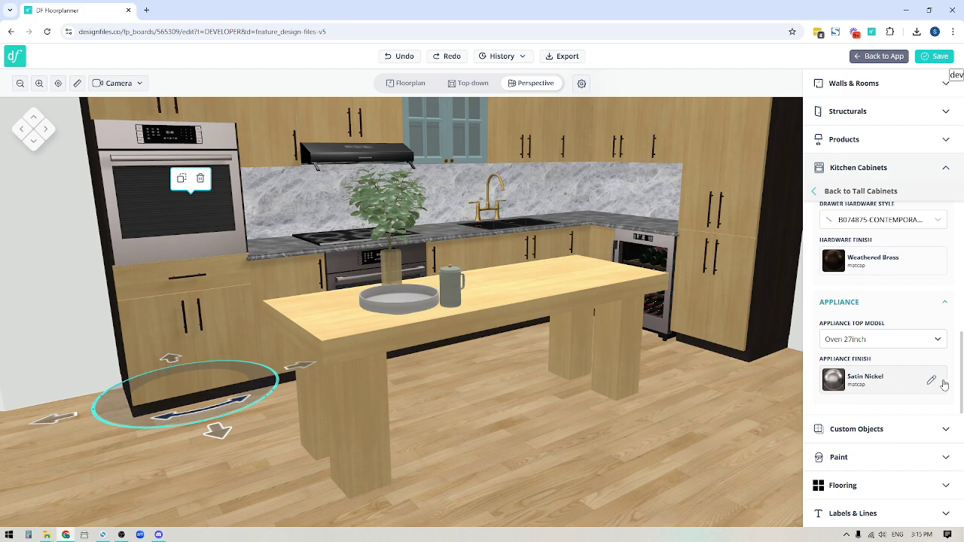
pyautogui.click(932, 380)
pyautogui.scroll(-2, 888, 332)
pyautogui.click(830, 275)
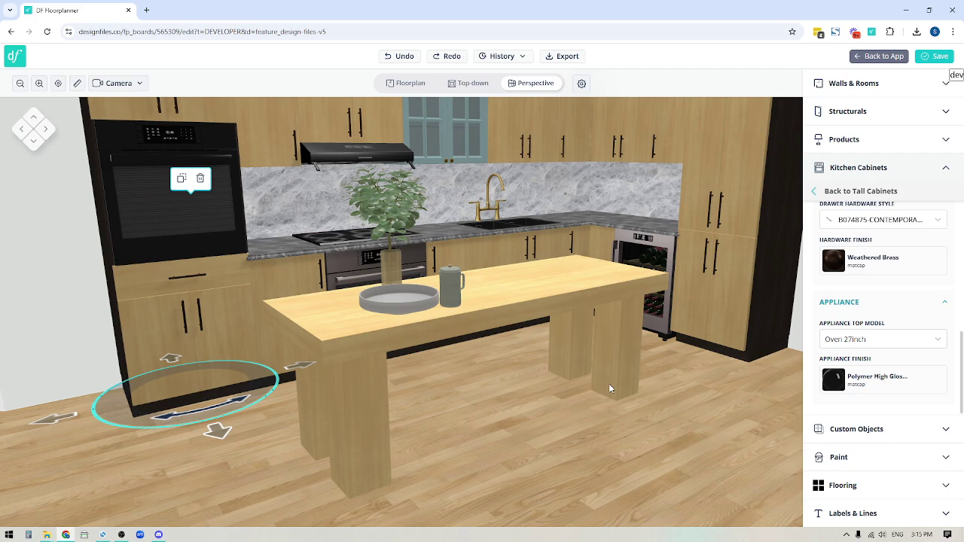
pyautogui.scroll(-3, 609, 388)
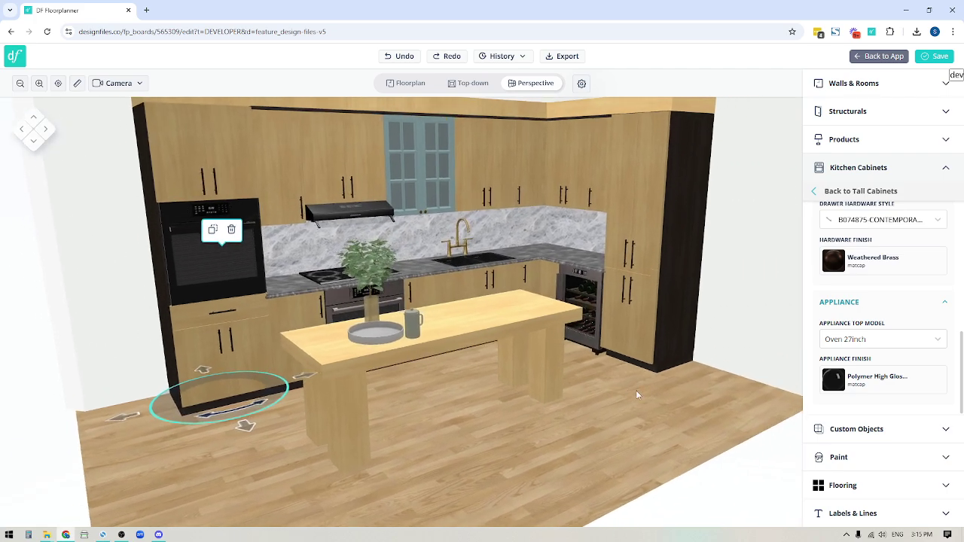
pyautogui.moveTo(636, 390); pyautogui.dragTo(550, 421)
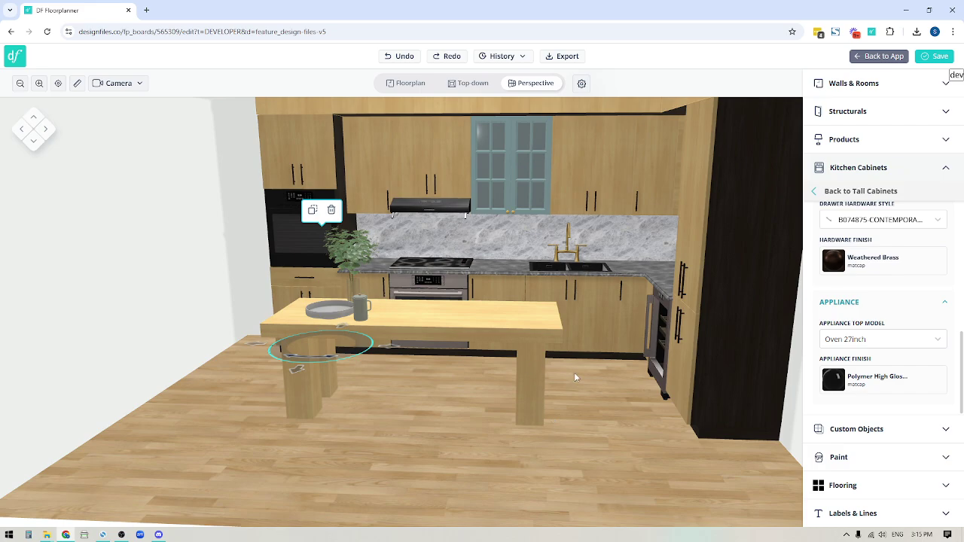
pyautogui.scroll(-2, 561, 422)
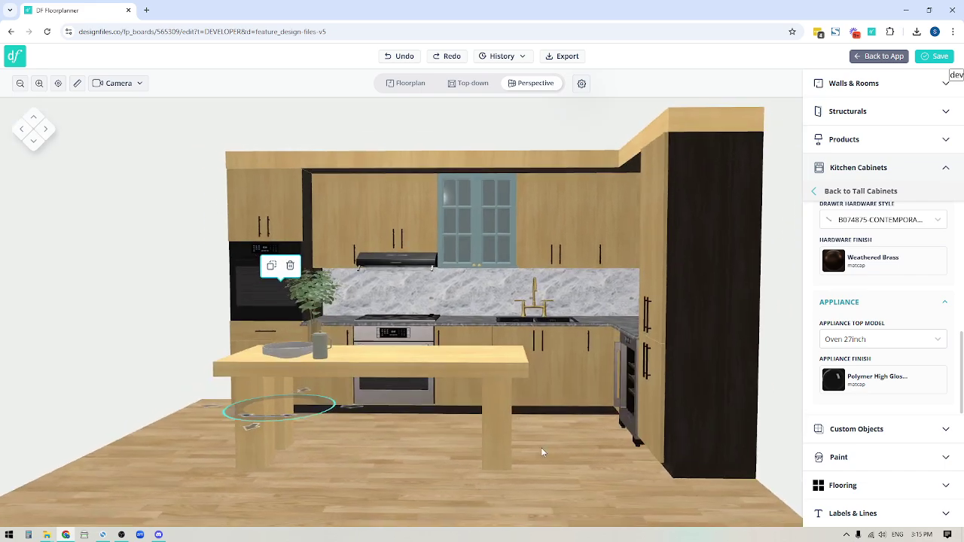
pyautogui.scroll(3, 541, 447)
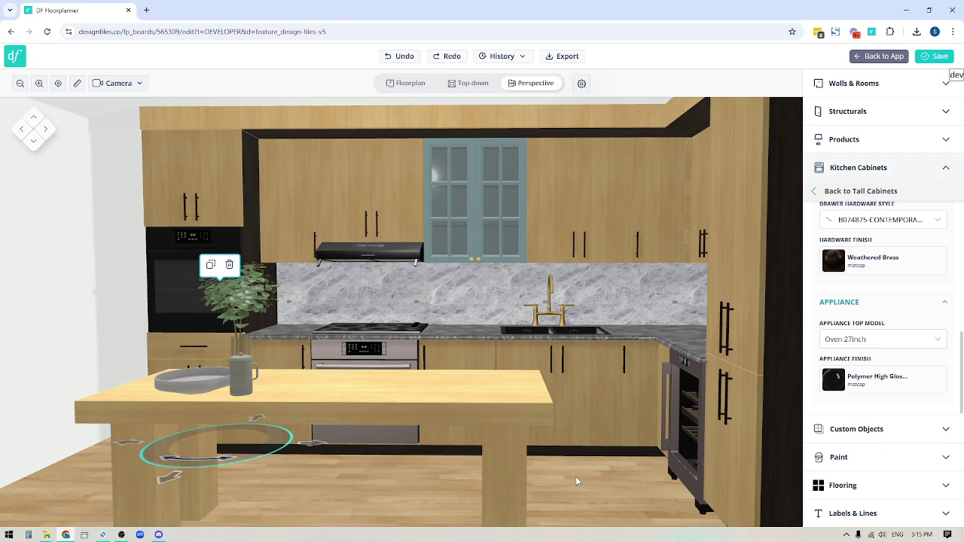
pyautogui.moveTo(575, 479); pyautogui.dragTo(590, 477)
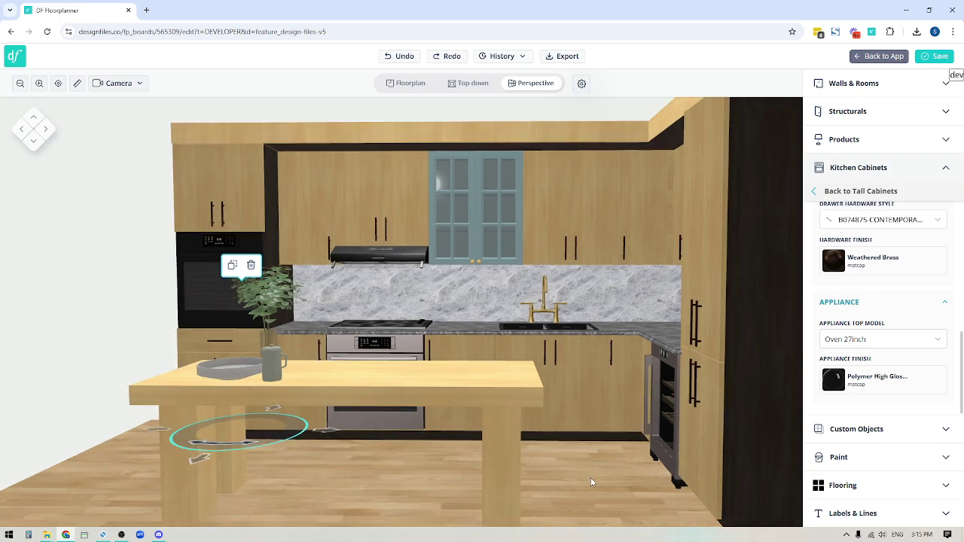